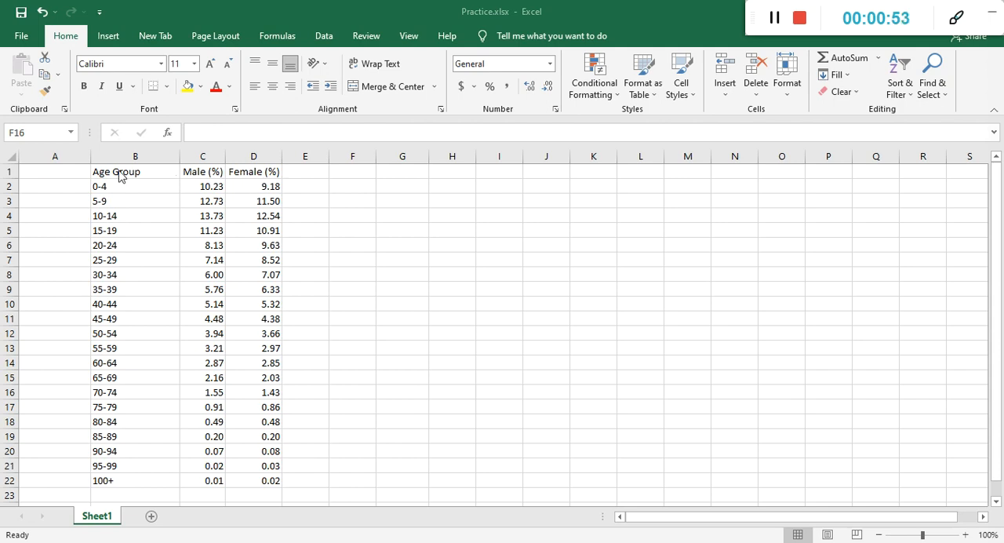
Preview a 2-D stacked bar chart of the age group, male and female data in B1:D22 without inserting it.
{"action": "left_click", "coordinate": [203, 264]}
{"action": "left_click", "coordinate": [89, 167]}
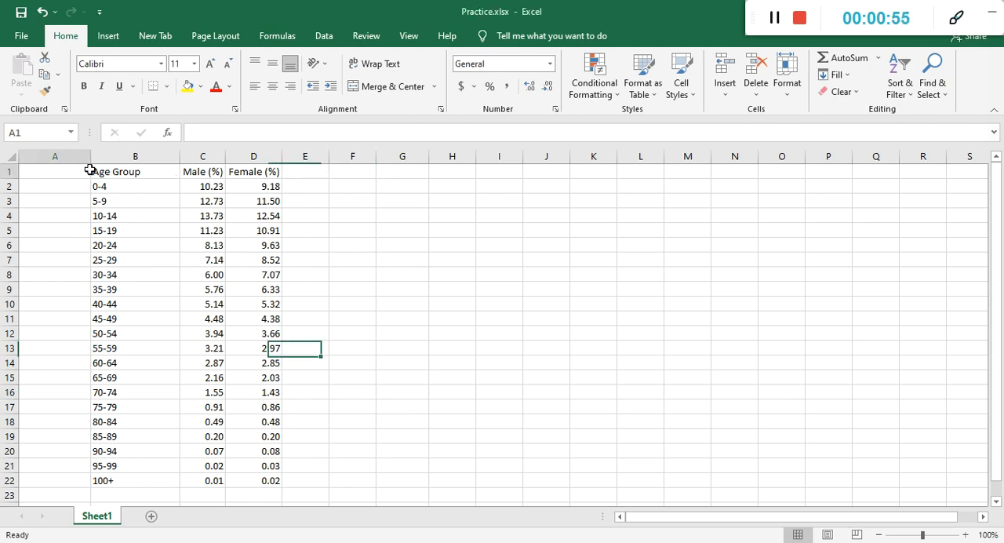
{"action": "left_click", "coordinate": [105, 173]}
{"action": "left_click_drag", "start_coordinate": [105, 173], "coordinate": [265, 478]}
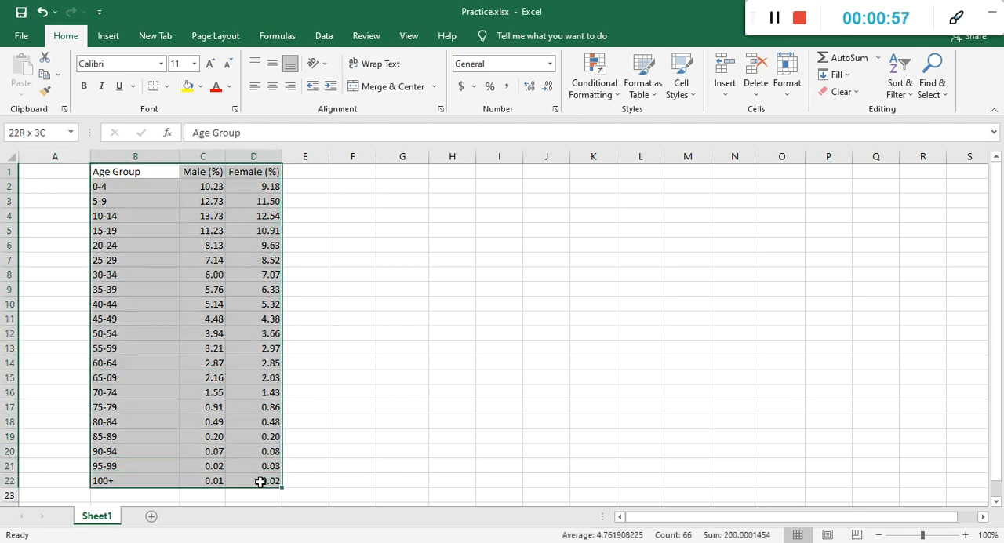
{"action": "left_click", "coordinate": [110, 36]}
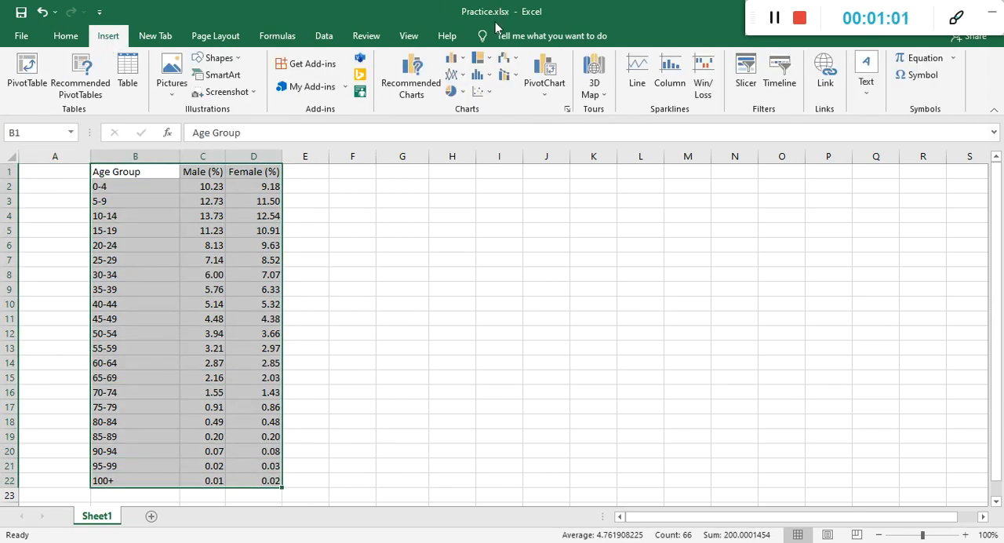
{"action": "left_click", "coordinate": [463, 63]}
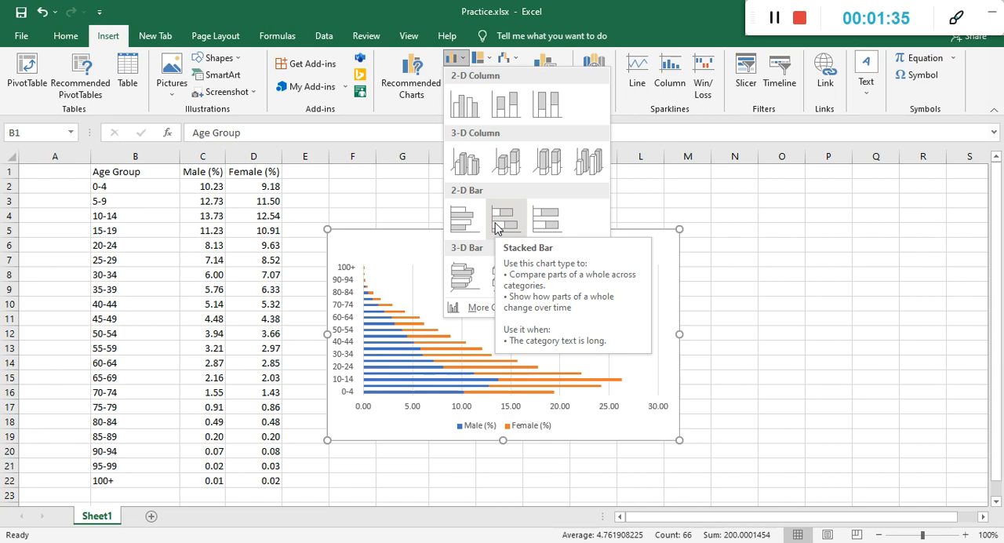
{"action": "left_click", "coordinate": [567, 428]}
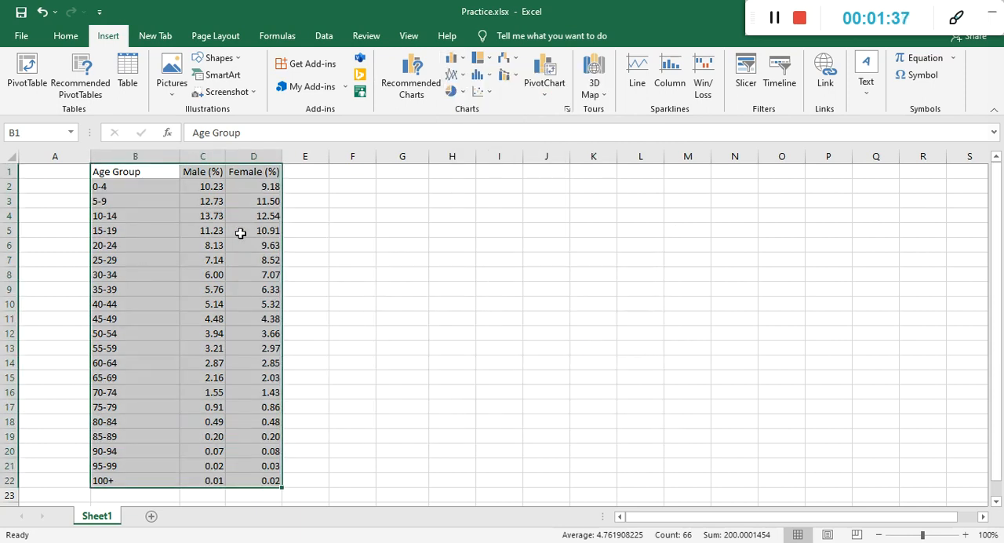
Enter the header "Male (%)" in cell G1 for a second version of the male column.
{"action": "left_click", "coordinate": [188, 182]}
{"action": "left_click", "coordinate": [204, 153]}
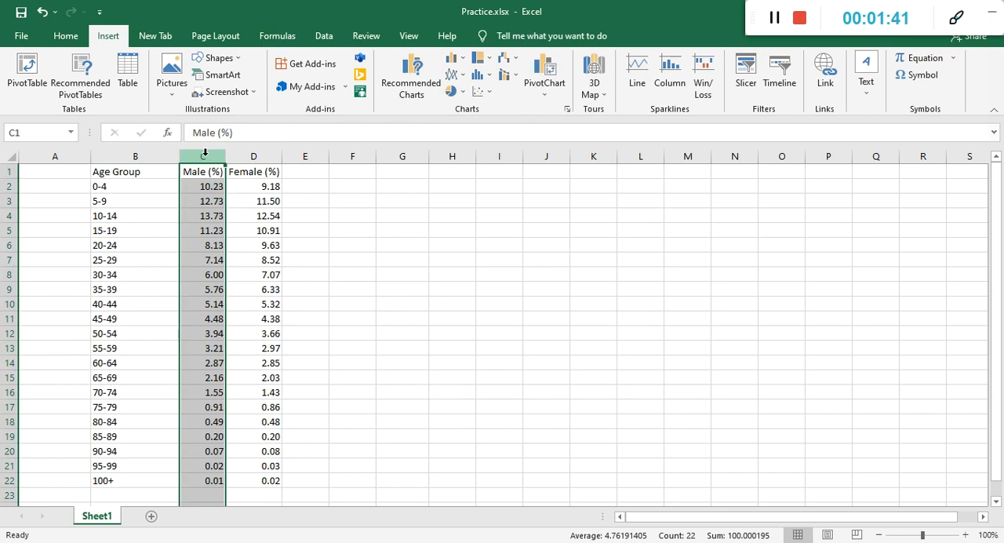
{"action": "left_click", "coordinate": [409, 170]}
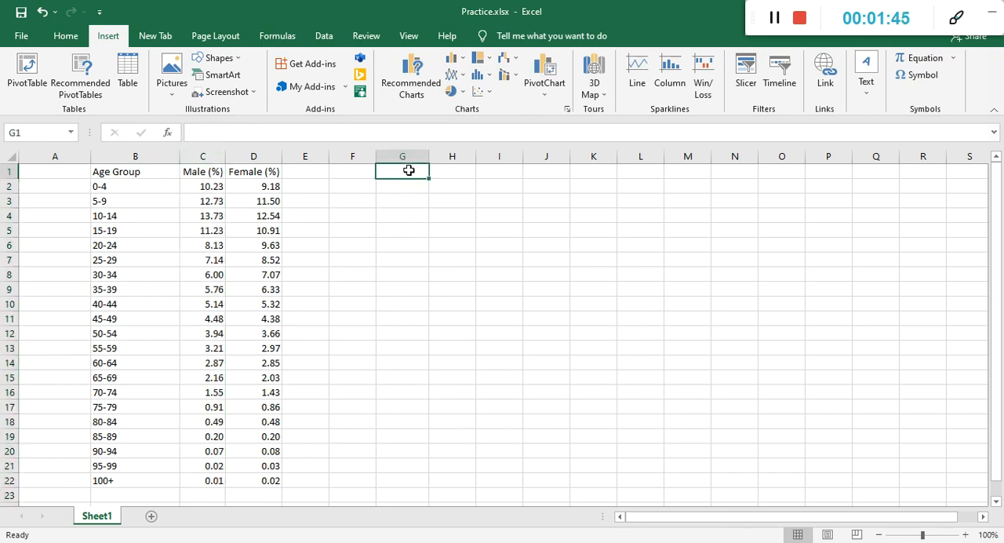
{"action": "type", "text": "Male (%)"}
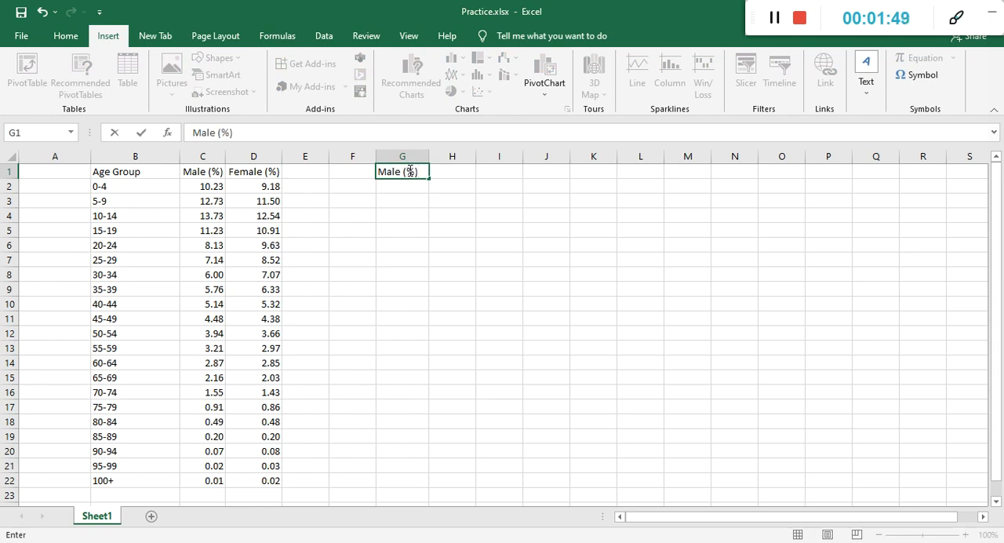
Enter the formula =C2*-1 in cell G2 to make the first male percentage negative.
{"action": "left_click", "coordinate": [410, 185]}
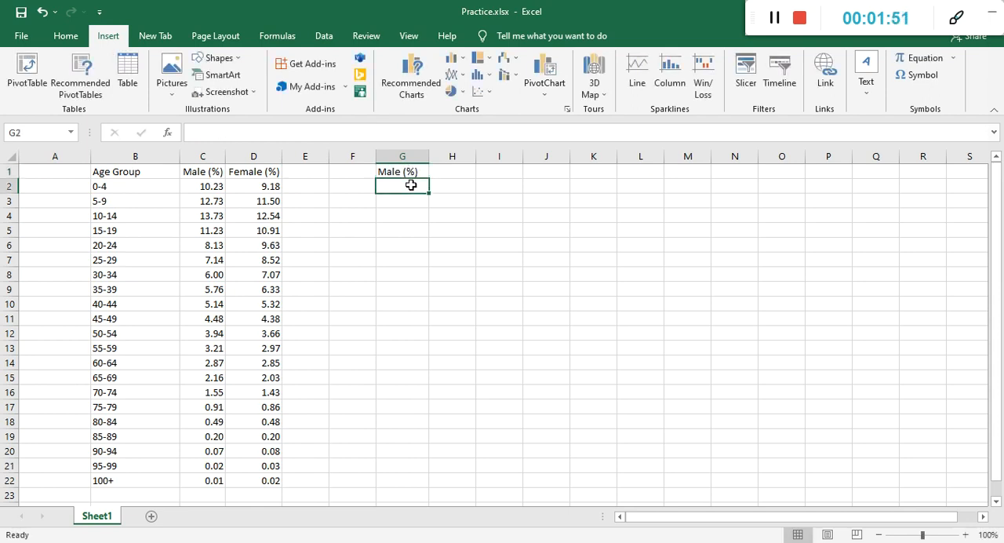
{"action": "type", "text": "="}
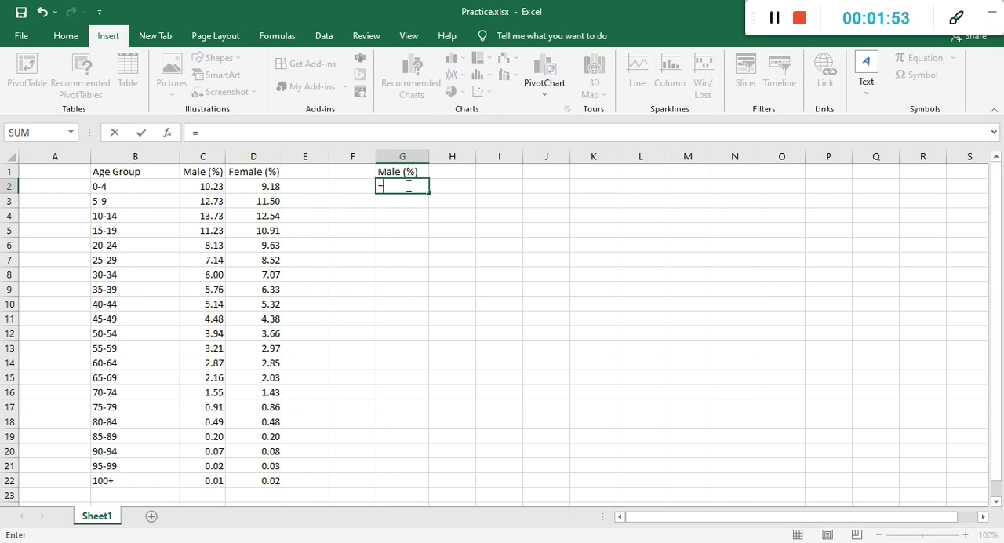
{"action": "left_click", "coordinate": [211, 186]}
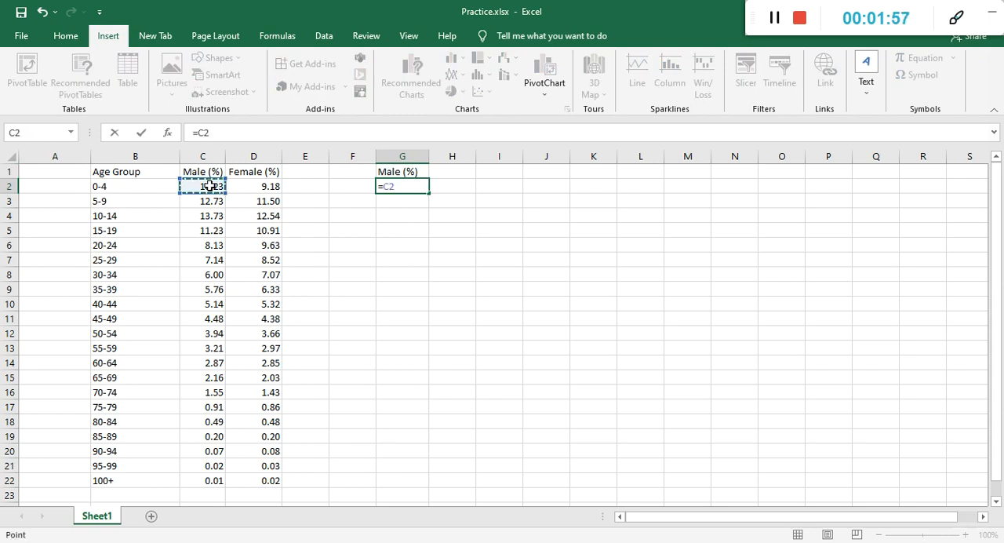
{"action": "type", "text": "*"}
{"action": "key", "text": "Return"}
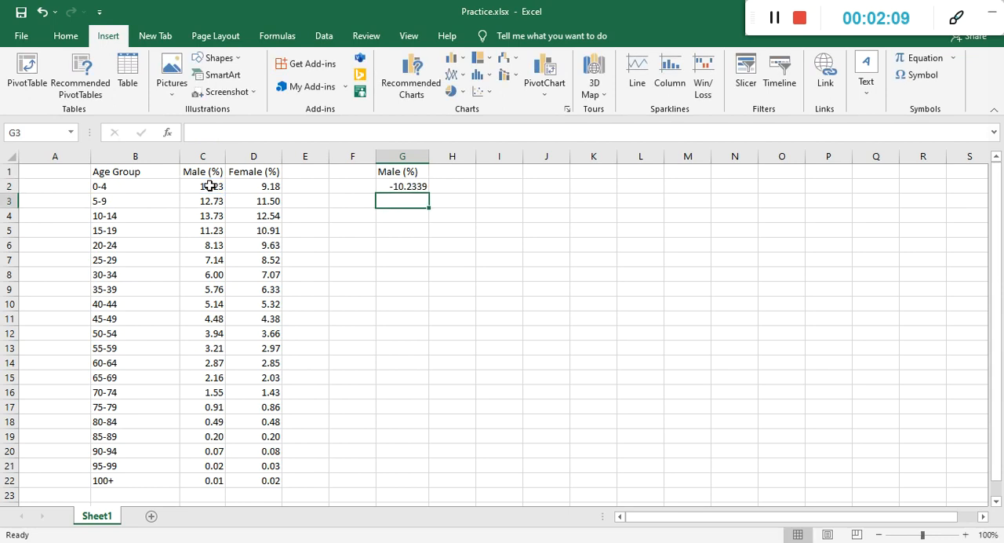
Fill the formula from G2 down through G22 for all the age groups.
{"action": "left_click", "coordinate": [208, 186]}
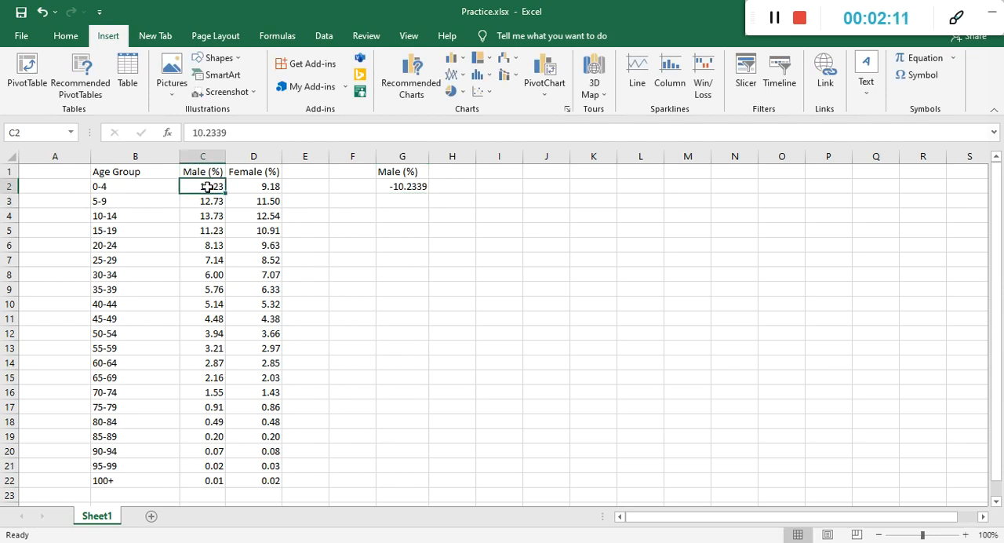
{"action": "left_click", "coordinate": [408, 187]}
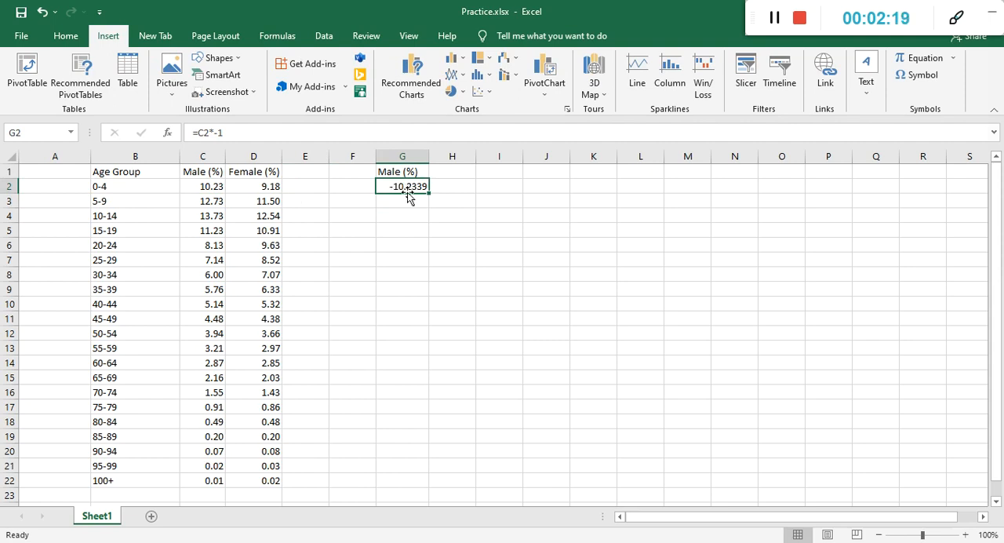
{"action": "left_click_drag", "start_coordinate": [428, 189], "coordinate": [428, 487]}
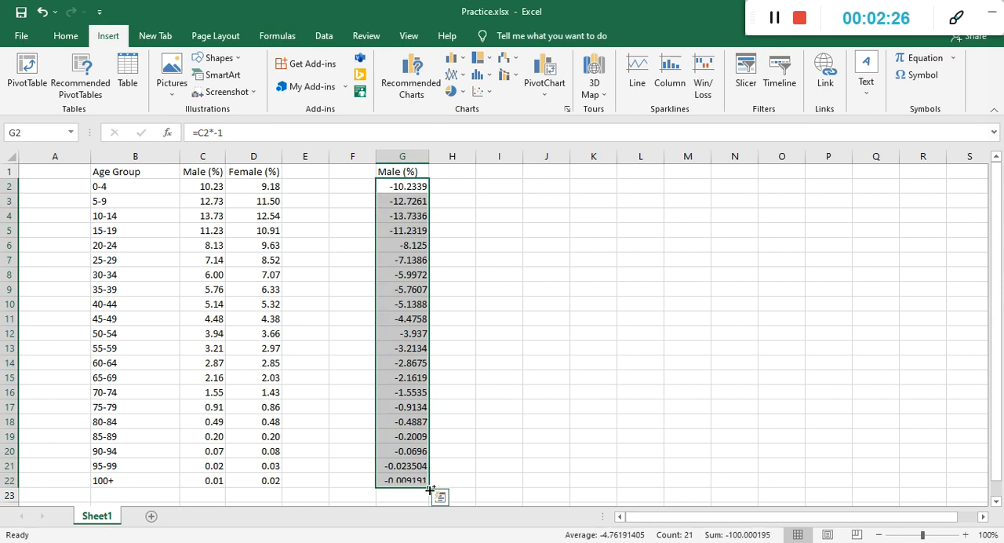
{"action": "left_click", "coordinate": [483, 386]}
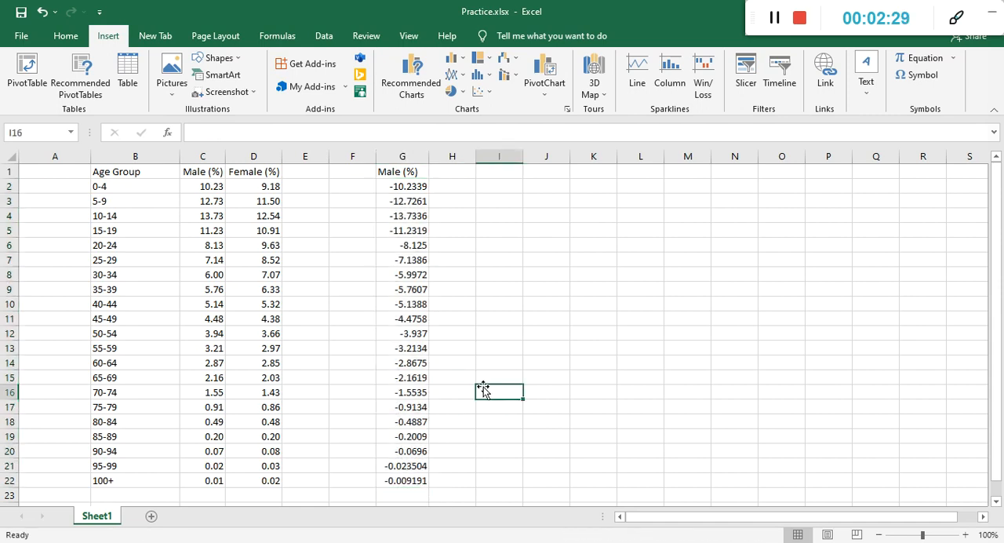
Copy the Female (%) column D and paste it as values into column H.
{"action": "left_click", "coordinate": [258, 159]}
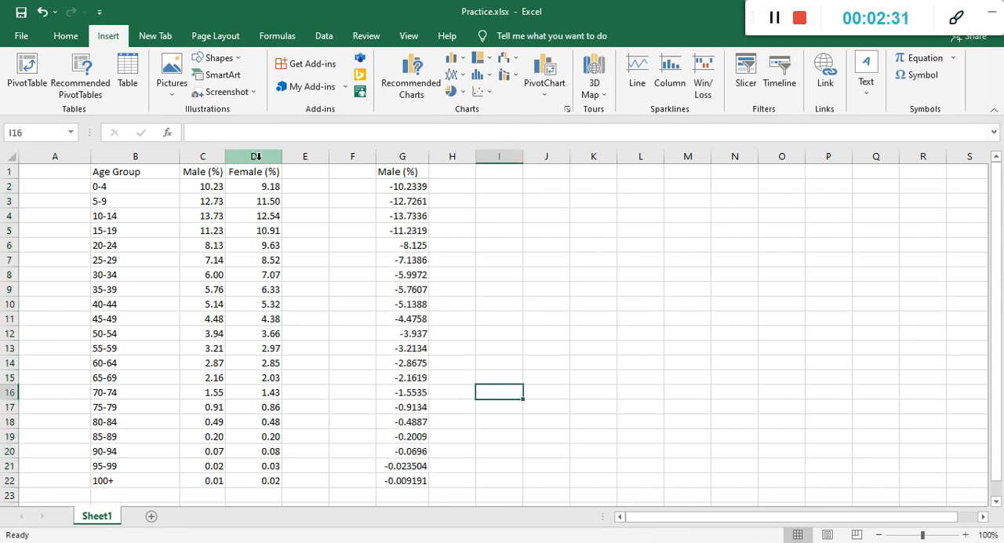
{"action": "key", "text": "ctrl+c"}
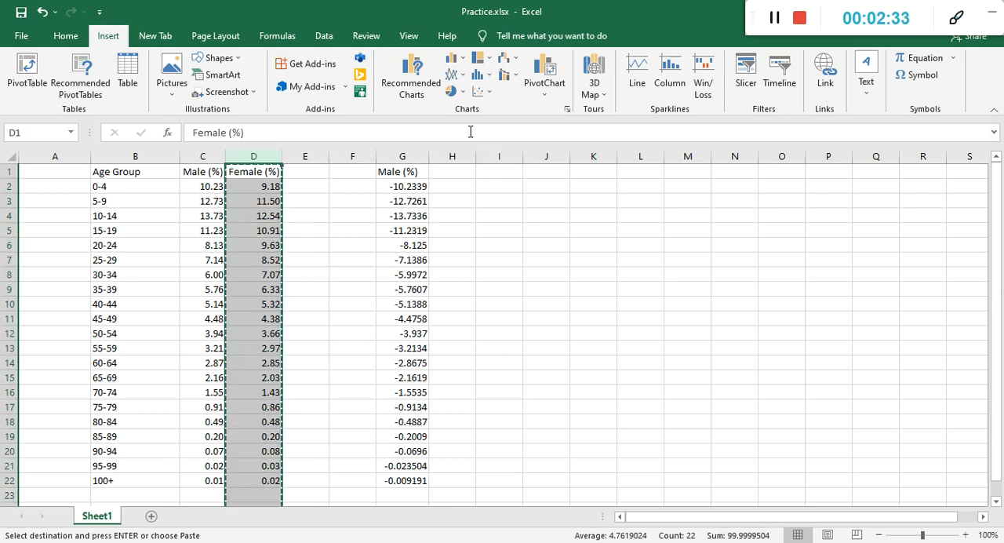
{"action": "left_click", "coordinate": [455, 157]}
{"action": "right_click", "coordinate": [454, 160]}
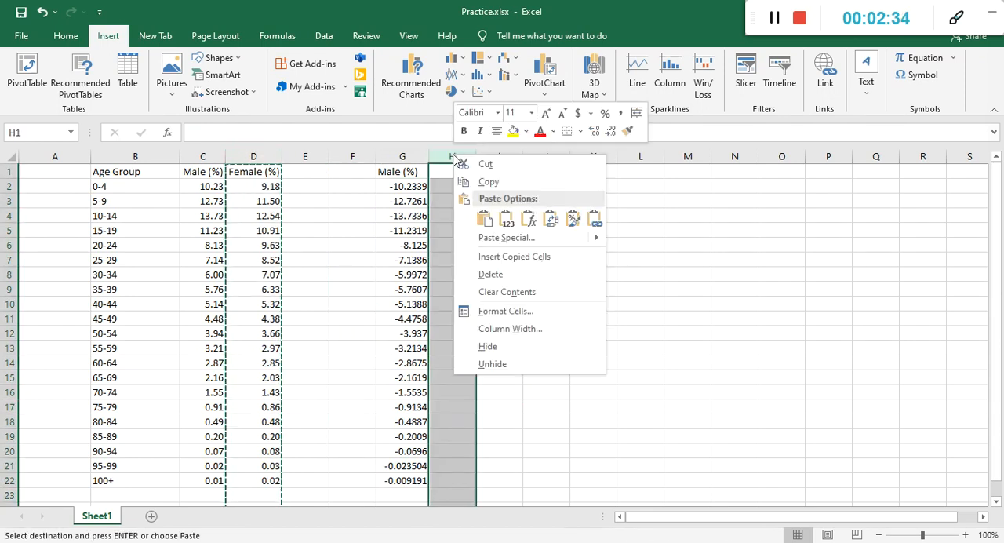
{"action": "left_click", "coordinate": [508, 218]}
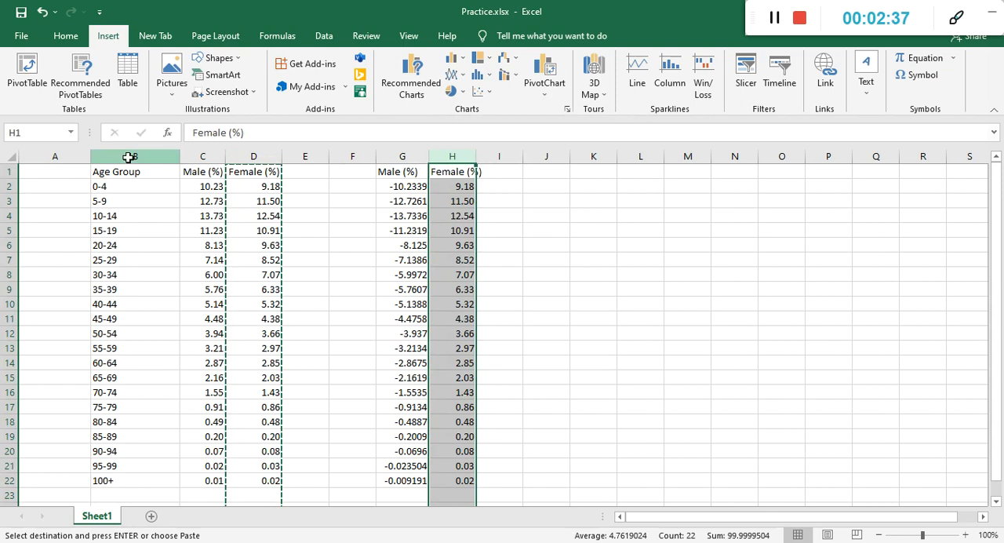
Copy the Age Group column B and paste it as values into column F.
{"action": "left_click", "coordinate": [132, 151]}
{"action": "right_click", "coordinate": [131, 157]}
{"action": "left_click", "coordinate": [164, 185]}
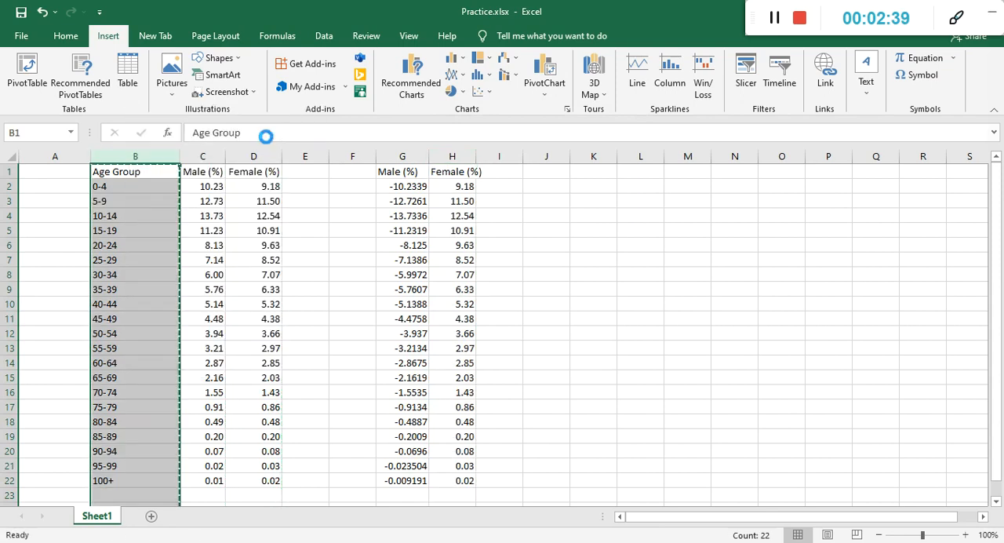
{"action": "left_click", "coordinate": [347, 154]}
{"action": "right_click", "coordinate": [347, 154]}
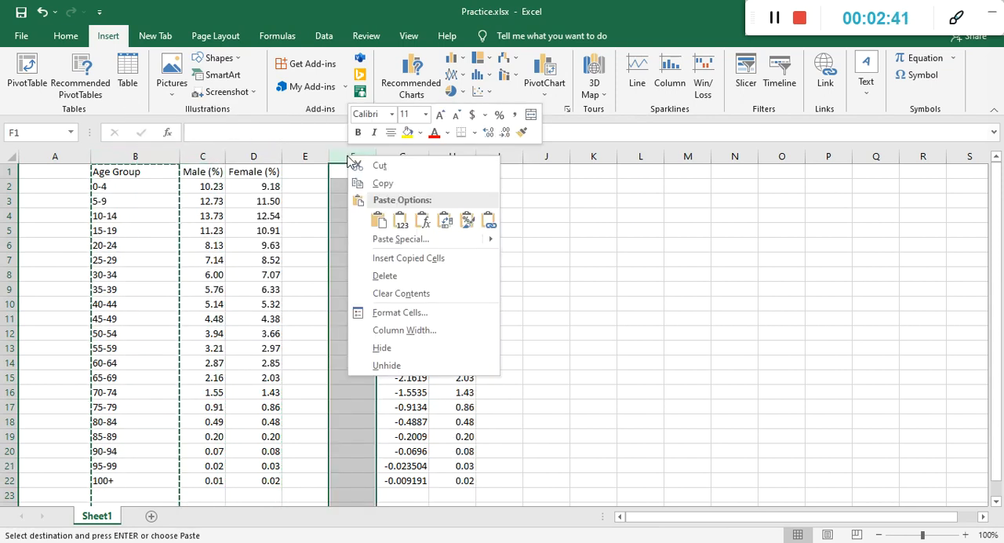
{"action": "left_click", "coordinate": [403, 218]}
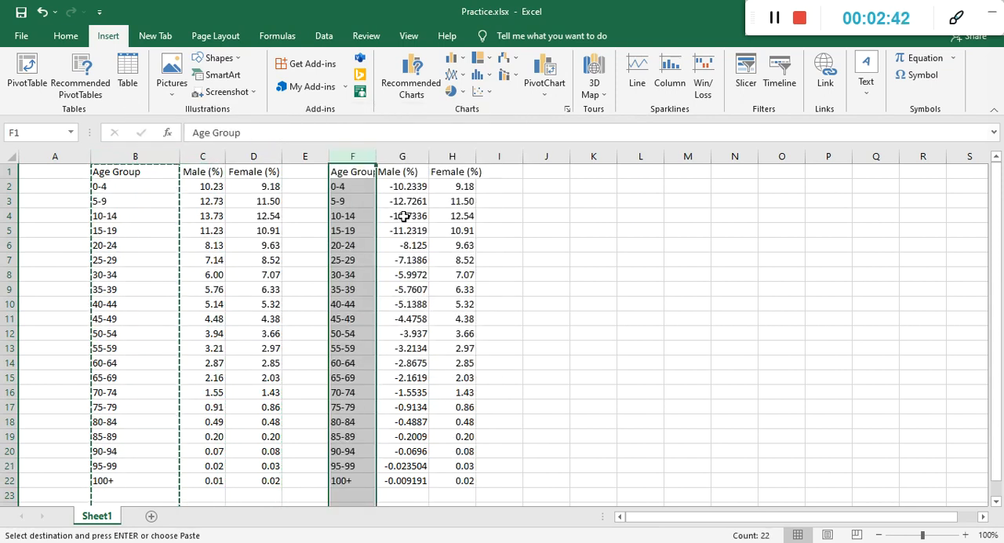
{"action": "left_click", "coordinate": [543, 258]}
{"action": "double_click", "coordinate": [544, 217]}
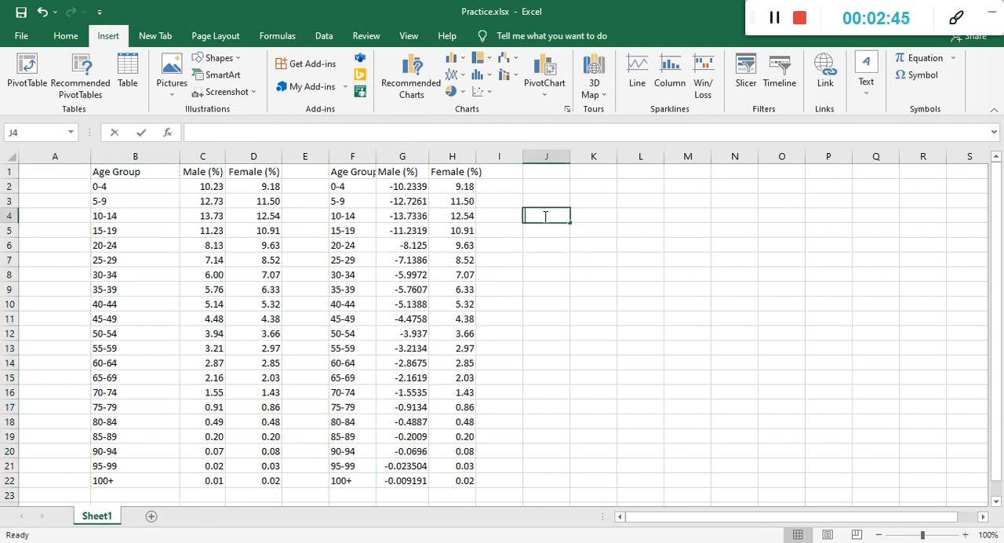
{"action": "left_click", "coordinate": [499, 286]}
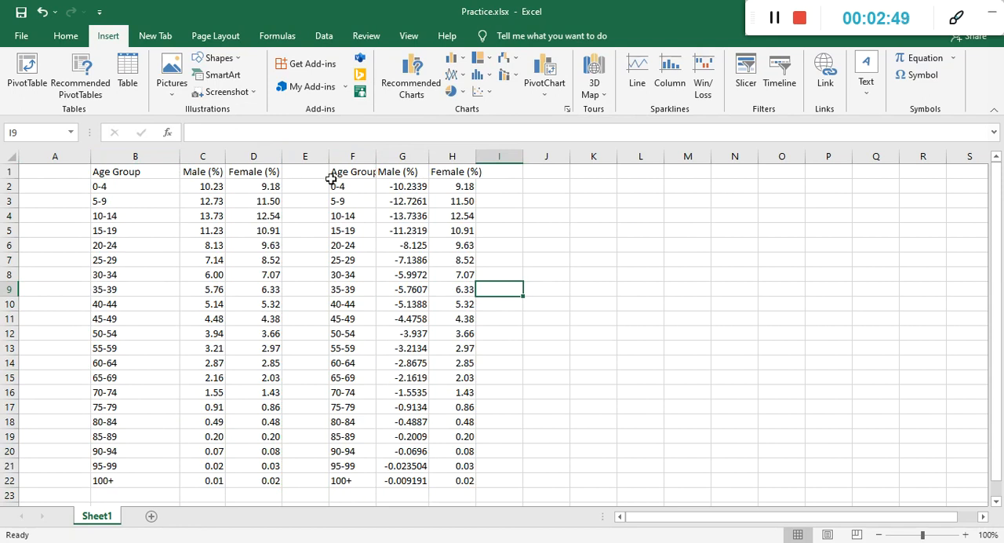
Review the new table in F1:H22 and examine the formulas in the Male (%) cells of column G.
{"action": "left_click_drag", "start_coordinate": [350, 176], "coordinate": [453, 481]}
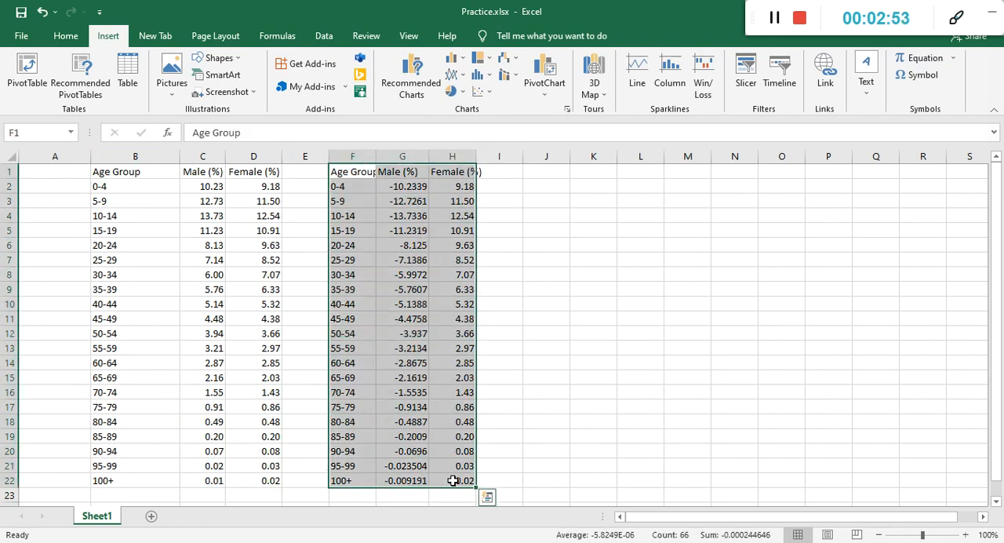
{"action": "left_click", "coordinate": [524, 299]}
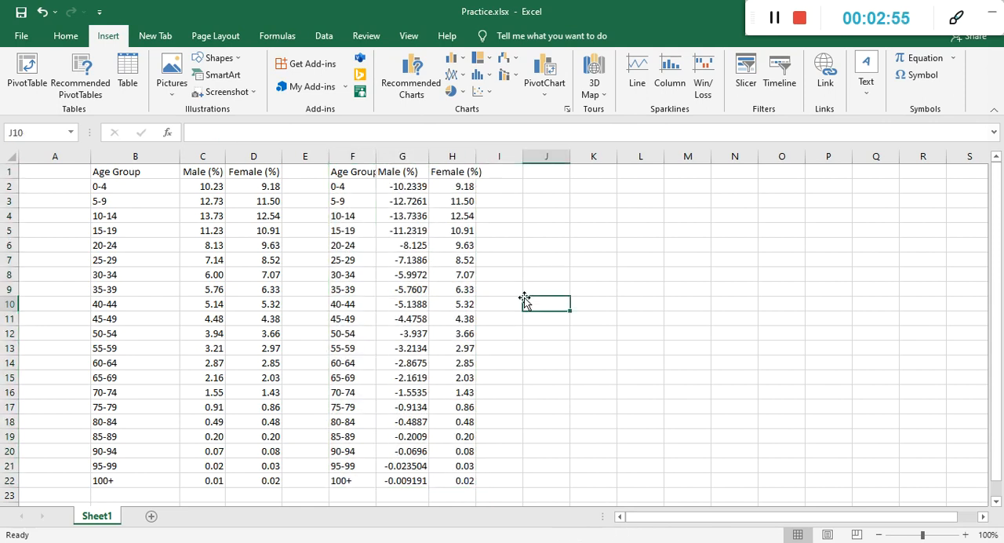
{"action": "left_click", "coordinate": [410, 182]}
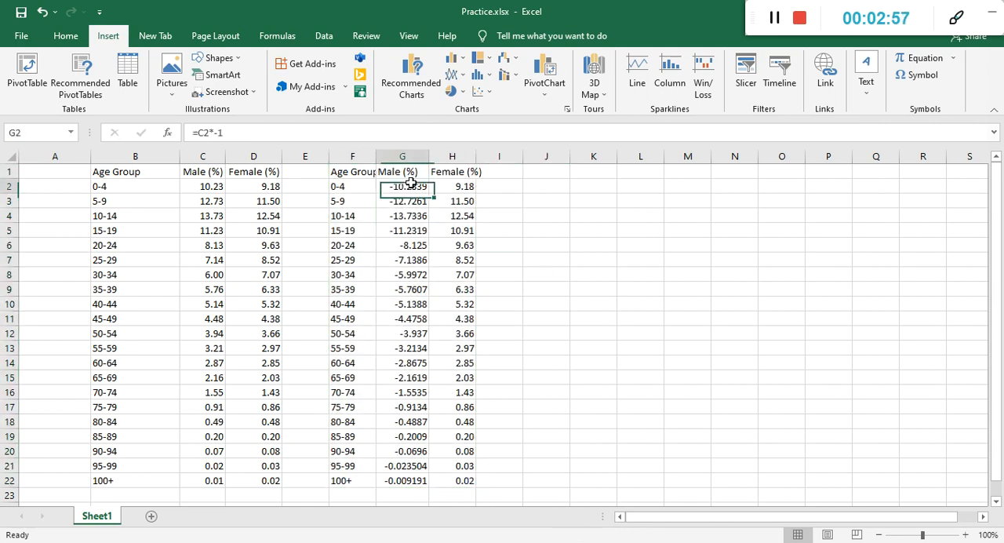
{"action": "left_click", "coordinate": [408, 203]}
{"action": "left_click", "coordinate": [408, 217]}
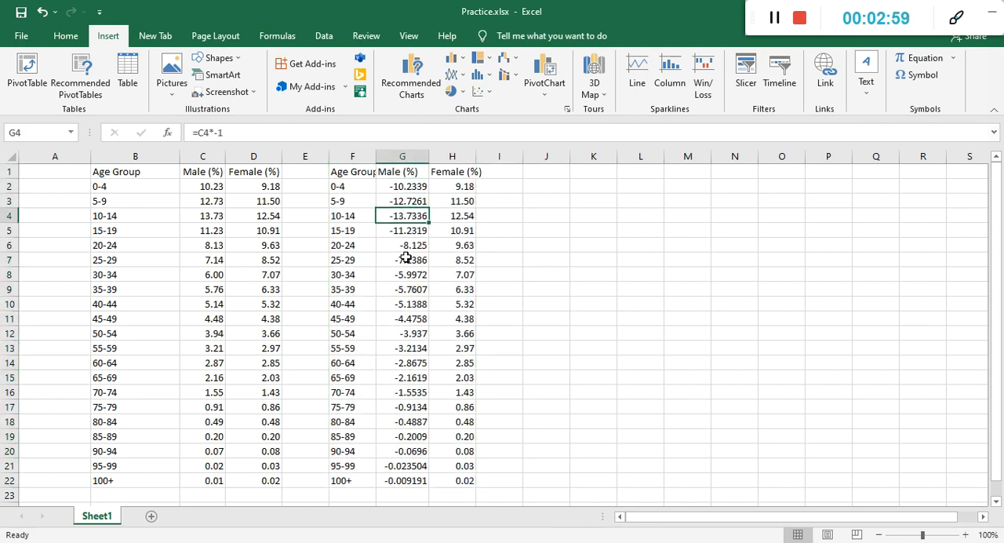
{"action": "left_click", "coordinate": [403, 259]}
{"action": "left_click", "coordinate": [401, 274]}
{"action": "left_click", "coordinate": [401, 315]}
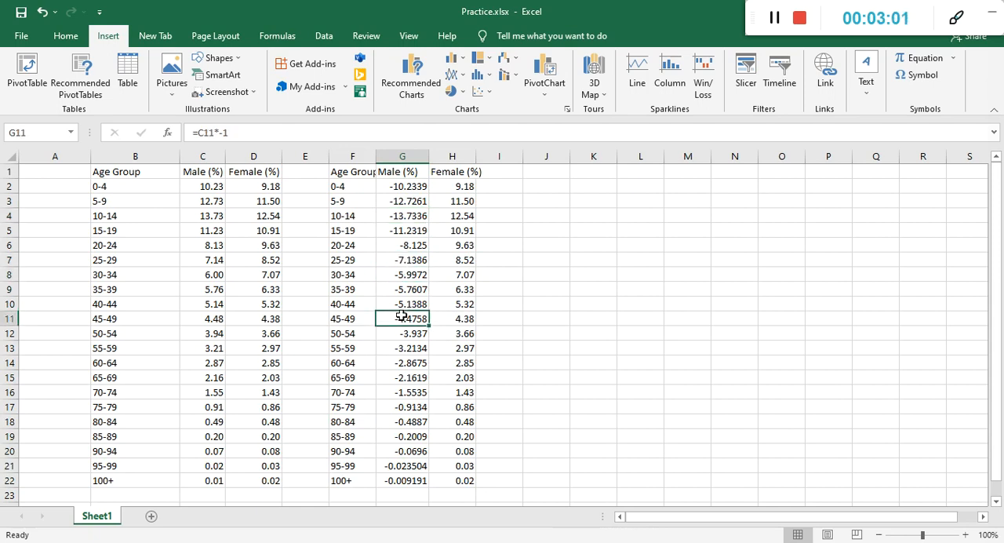
{"action": "left_click", "coordinate": [410, 287]}
{"action": "left_click", "coordinate": [414, 271]}
{"action": "left_click", "coordinate": [412, 233]}
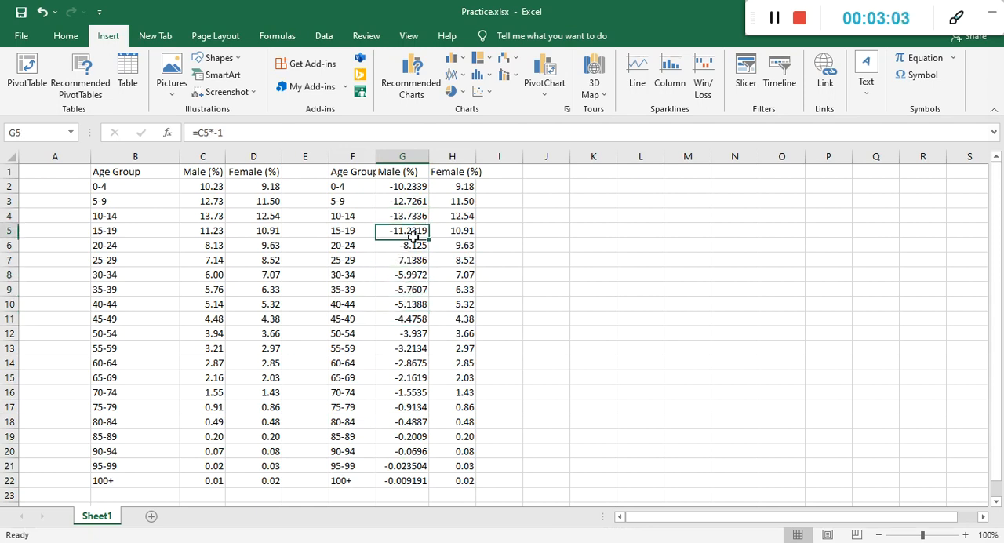
Format the male and female percentages in G2:H22 to show two decimal places.
{"action": "left_click", "coordinate": [64, 37]}
{"action": "left_click_drag", "start_coordinate": [391, 186], "coordinate": [457, 481]}
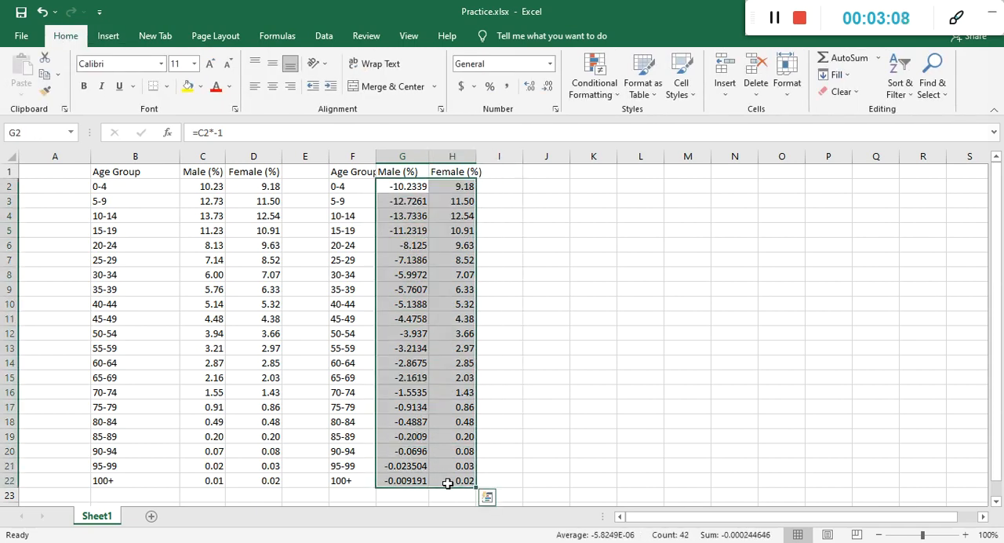
{"action": "left_click", "coordinate": [547, 92]}
{"action": "left_click", "coordinate": [546, 92]}
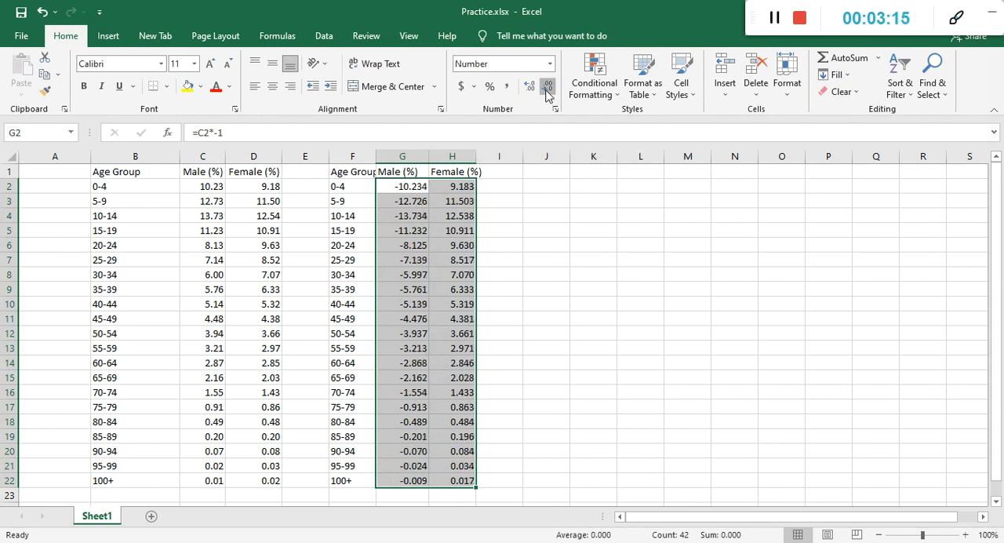
{"action": "left_click", "coordinate": [554, 289]}
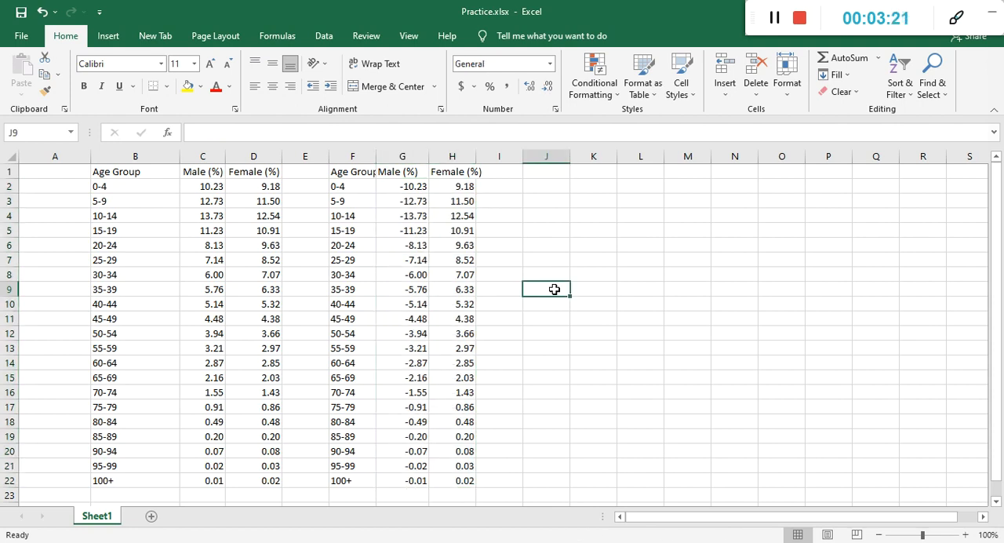
{"action": "left_click", "coordinate": [402, 158]}
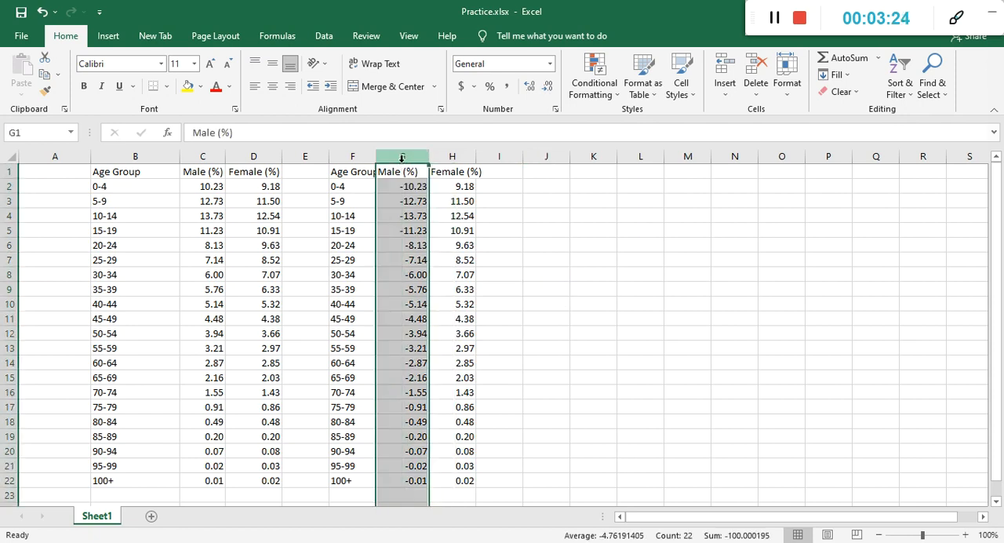
Insert a 2-D Stacked Bar chart from the age group, male and female data in F1:H22.
{"action": "left_click", "coordinate": [480, 227]}
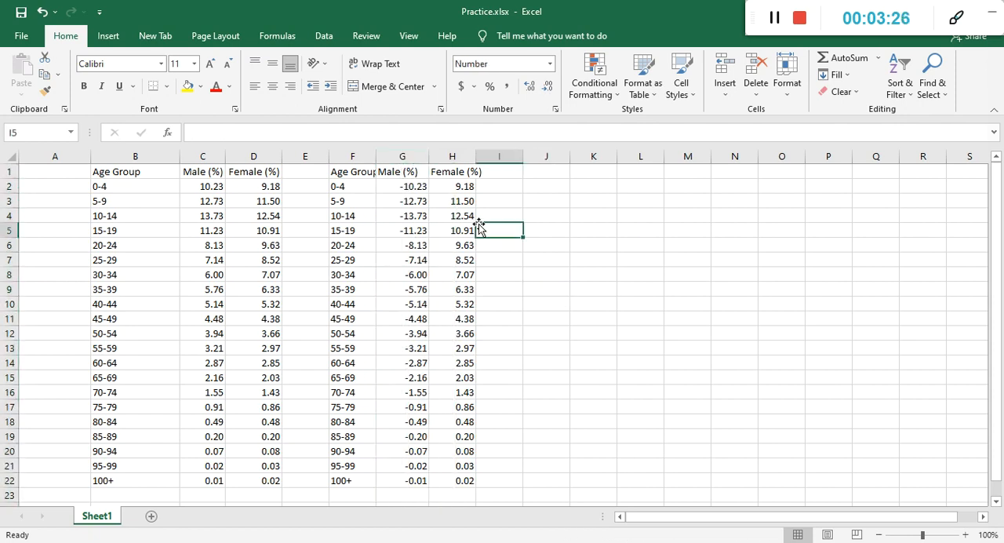
{"action": "left_click", "coordinate": [338, 173]}
{"action": "left_click_drag", "start_coordinate": [440, 364], "coordinate": [465, 482]}
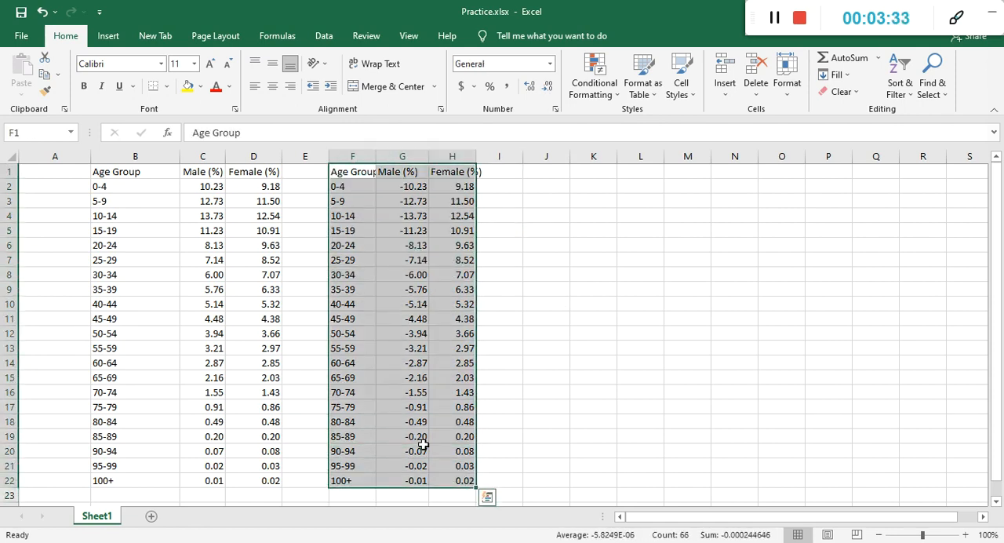
{"action": "left_click", "coordinate": [108, 36]}
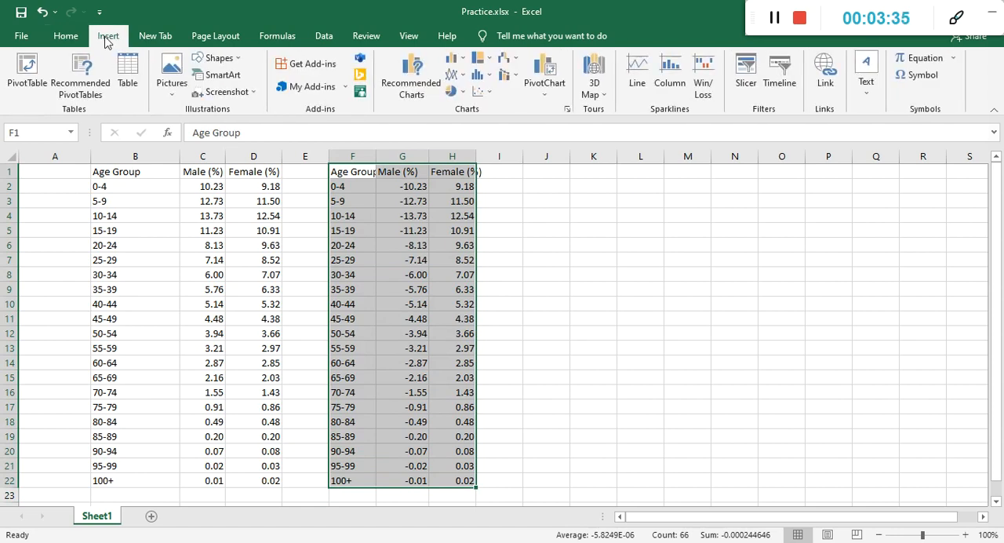
{"action": "left_click", "coordinate": [465, 62]}
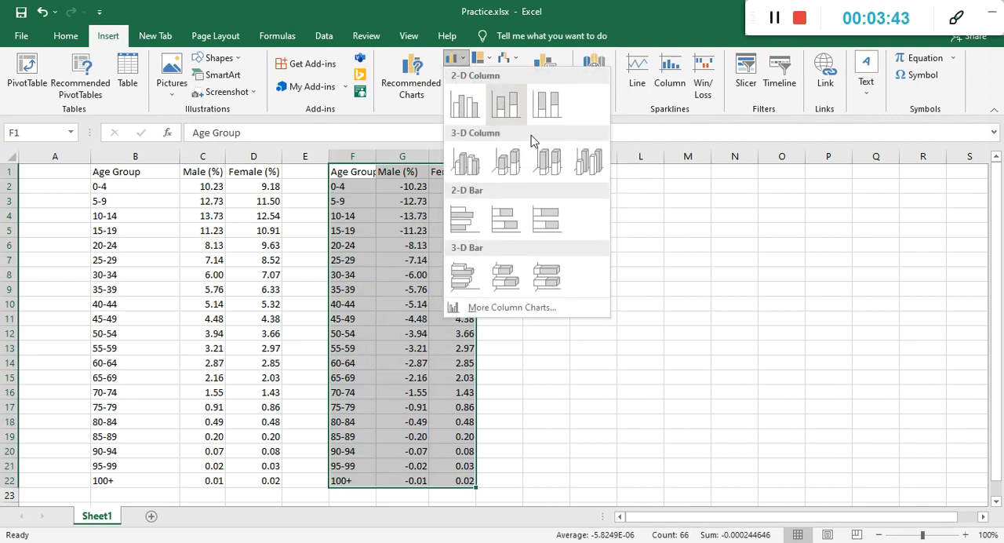
{"action": "left_click", "coordinate": [496, 226]}
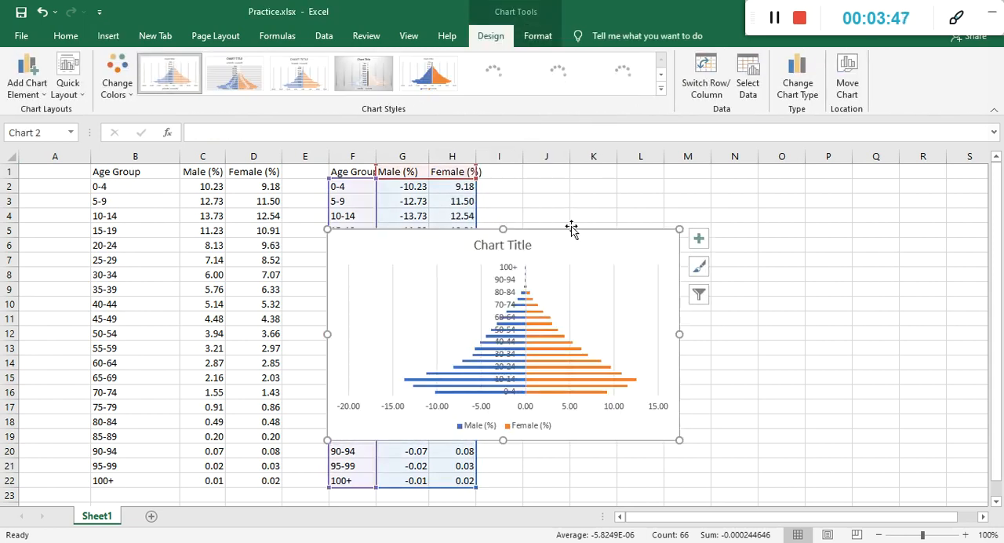
Move the chart up and enlarge it to cover about columns H to Q, rows 1 to 22.
{"action": "left_click_drag", "start_coordinate": [571, 226], "coordinate": [667, 175]}
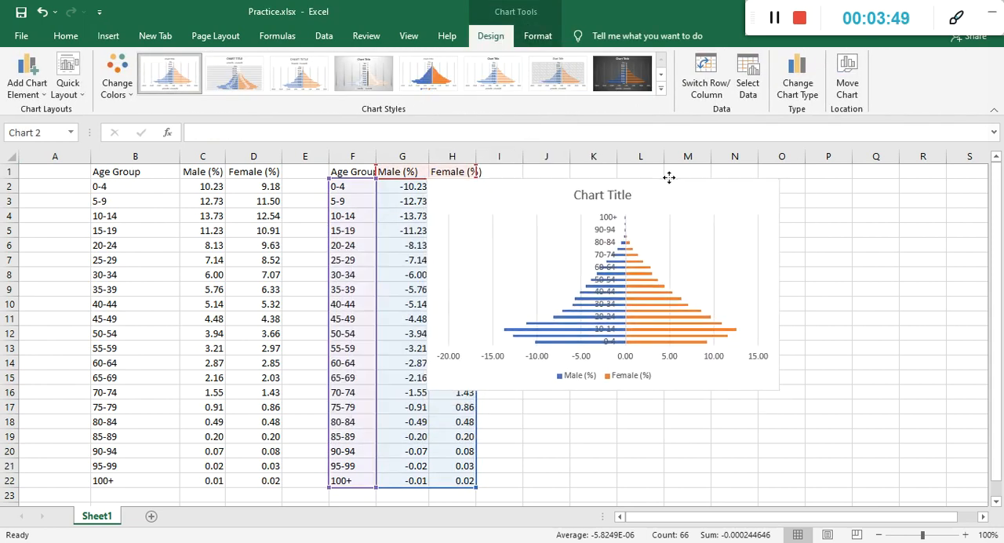
{"action": "left_click_drag", "start_coordinate": [779, 387], "coordinate": [870, 486]}
{"action": "left_click_drag", "start_coordinate": [870, 180], "coordinate": [908, 167]}
{"action": "left_click_drag", "start_coordinate": [823, 517], "coordinate": [862, 516]}
{"action": "left_click", "coordinate": [928, 310]}
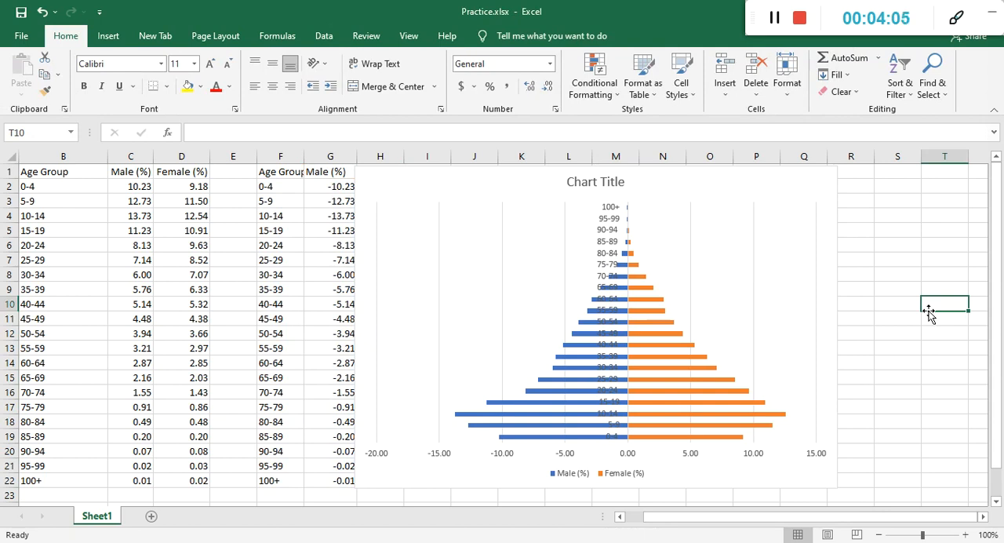
Set the label position of the chart's vertical age group axis to Low.
{"action": "double_click", "coordinate": [611, 238]}
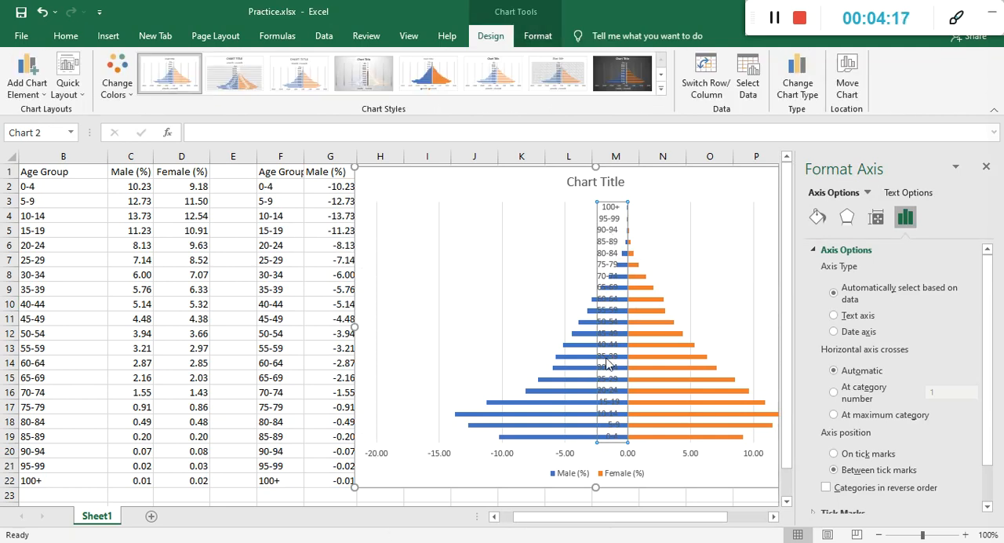
{"action": "left_click", "coordinate": [984, 167]}
{"action": "double_click", "coordinate": [616, 240]}
{"action": "left_click_drag", "start_coordinate": [986, 278], "coordinate": [985, 371]}
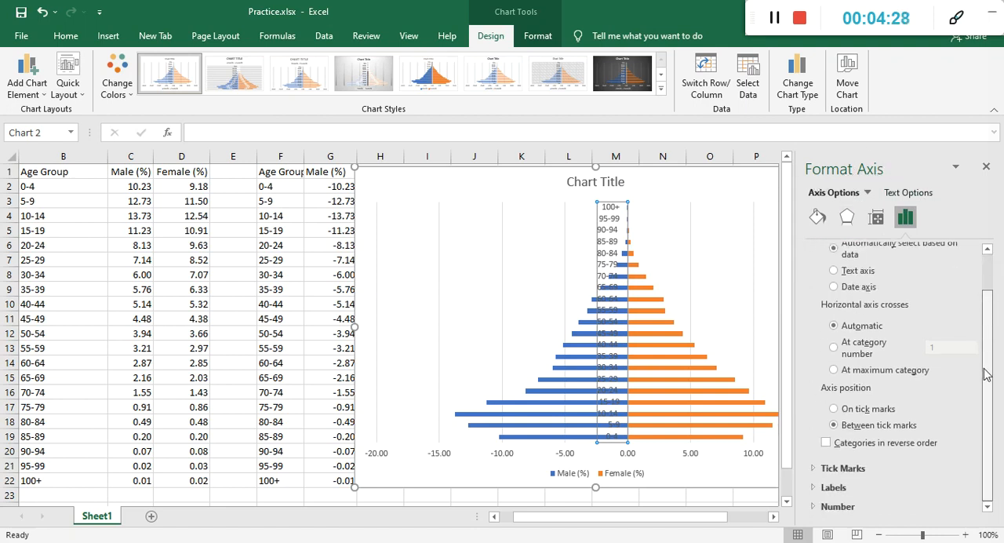
{"action": "left_click", "coordinate": [853, 497]}
{"action": "left_click_drag", "start_coordinate": [985, 332], "coordinate": [985, 397]}
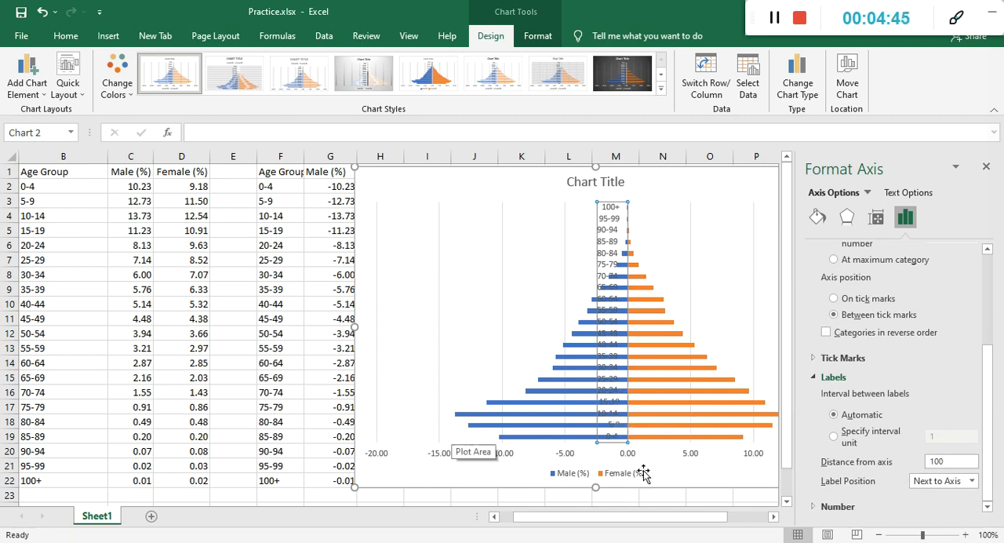
{"action": "left_click", "coordinate": [971, 480]}
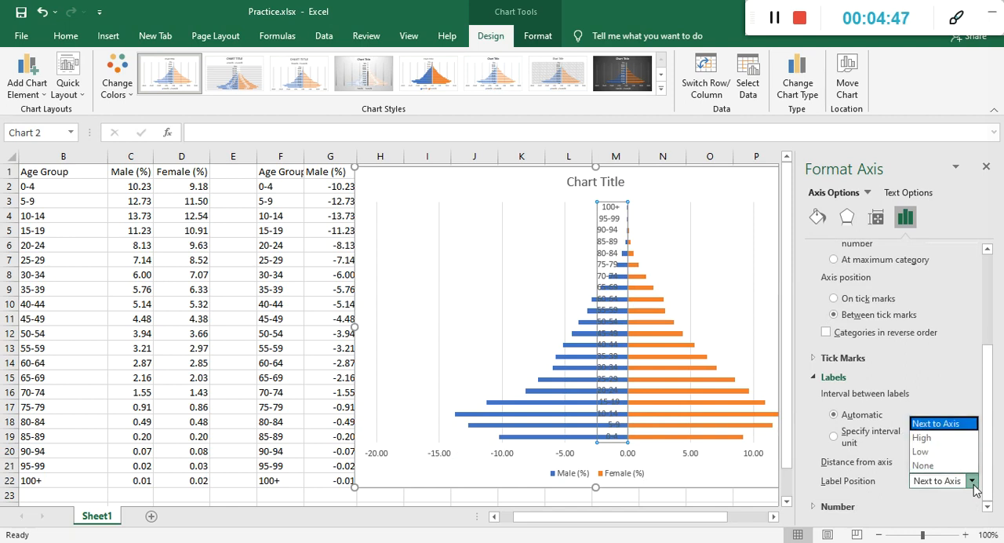
{"action": "left_click", "coordinate": [966, 455]}
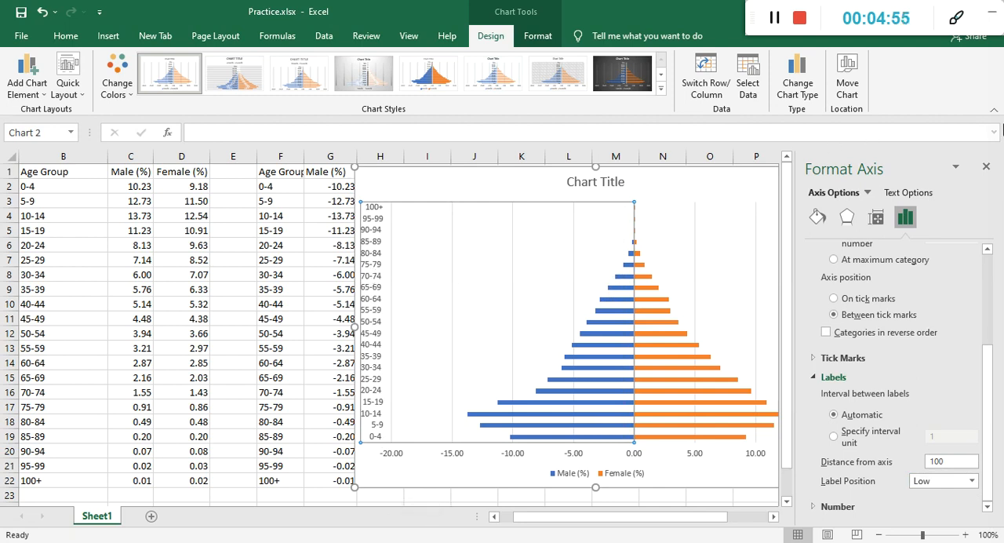
{"action": "left_click", "coordinate": [986, 168]}
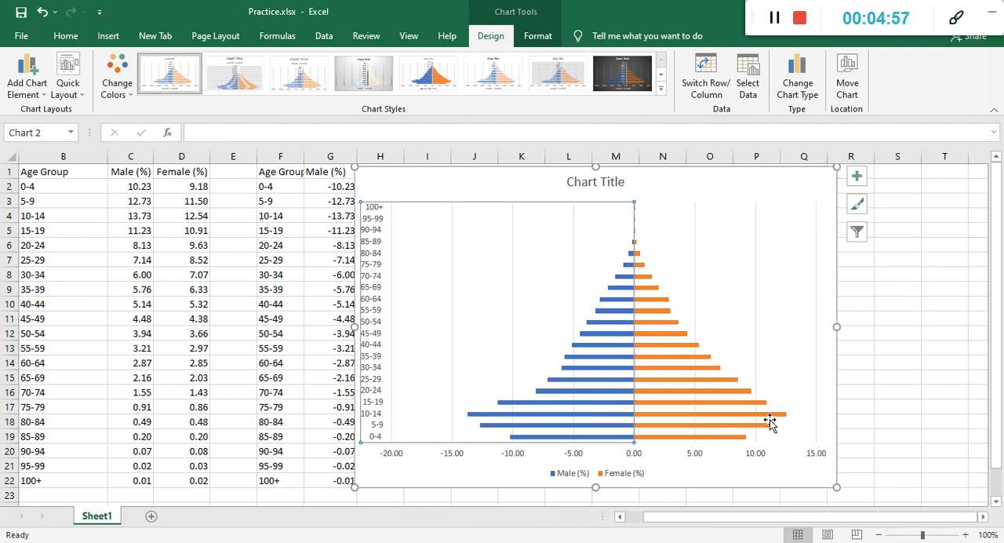
{"action": "left_click", "coordinate": [695, 457]}
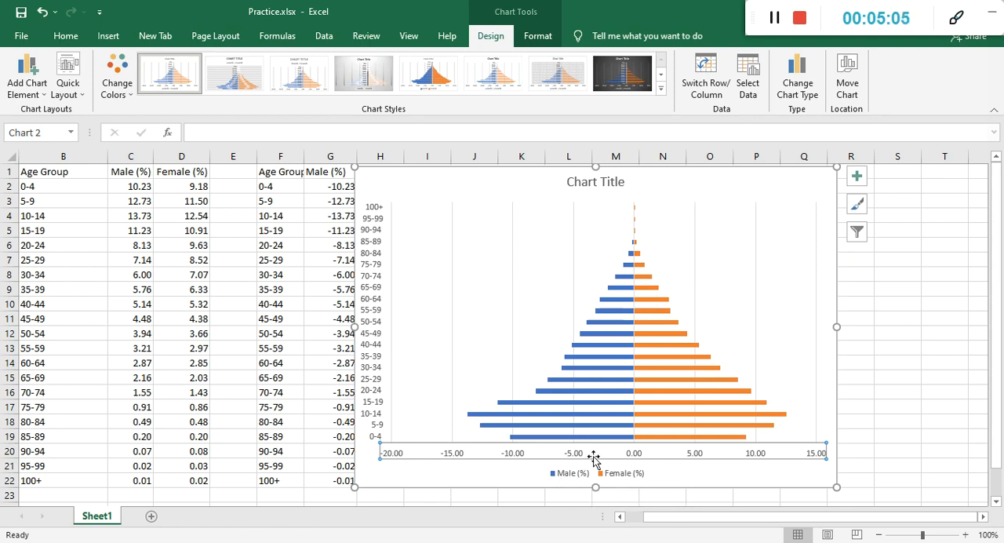
{"action": "double_click", "coordinate": [518, 460]}
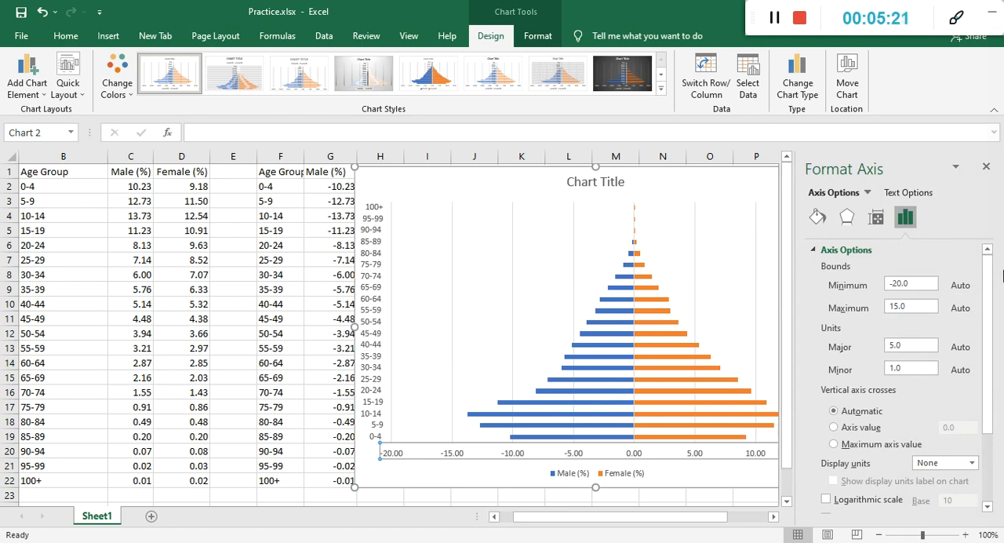
{"action": "left_click", "coordinate": [986, 167]}
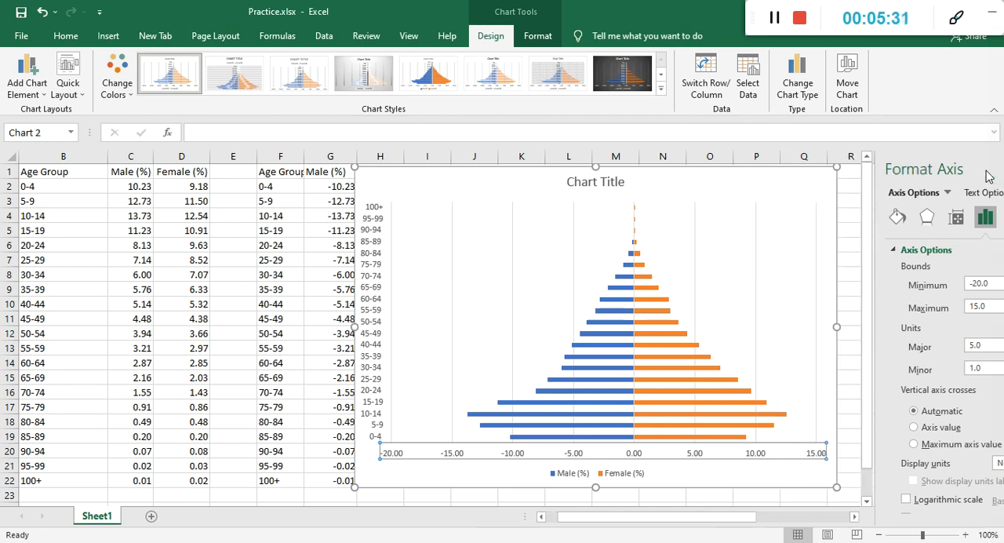
Format the horizontal axis numbers with 0 decimal places and negative values in red without a minus sign.
{"action": "right_click", "coordinate": [697, 458]}
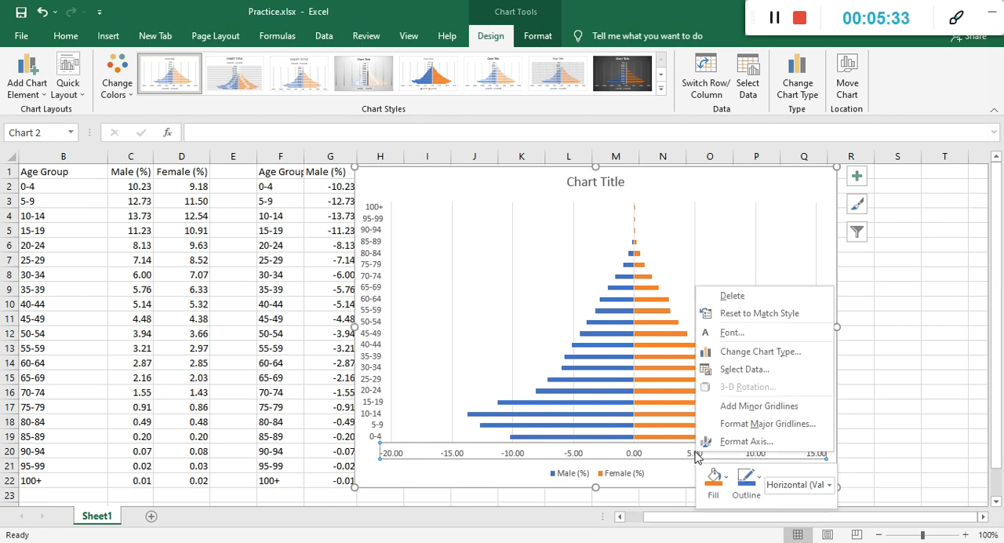
{"action": "left_click", "coordinate": [737, 442]}
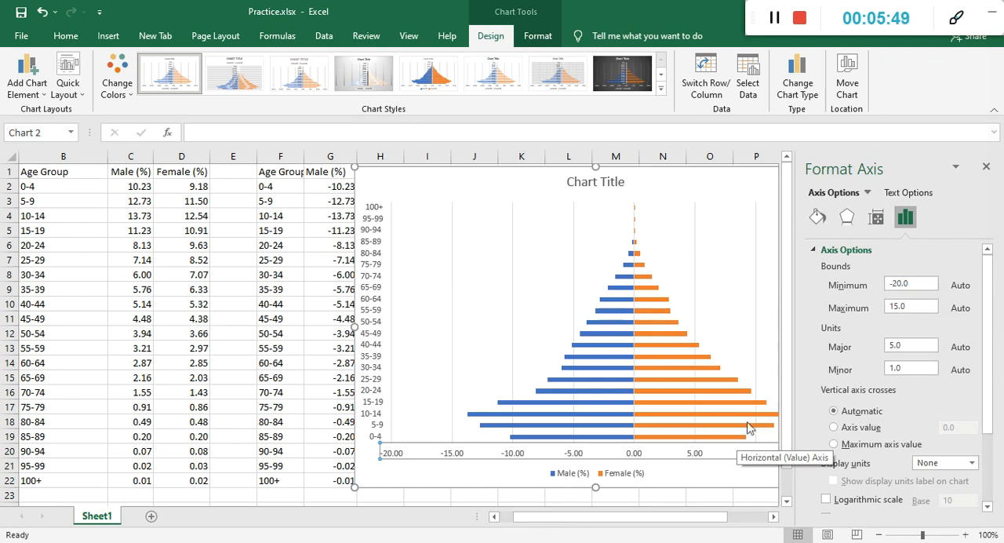
{"action": "left_click_drag", "start_coordinate": [986, 267], "coordinate": [990, 382]}
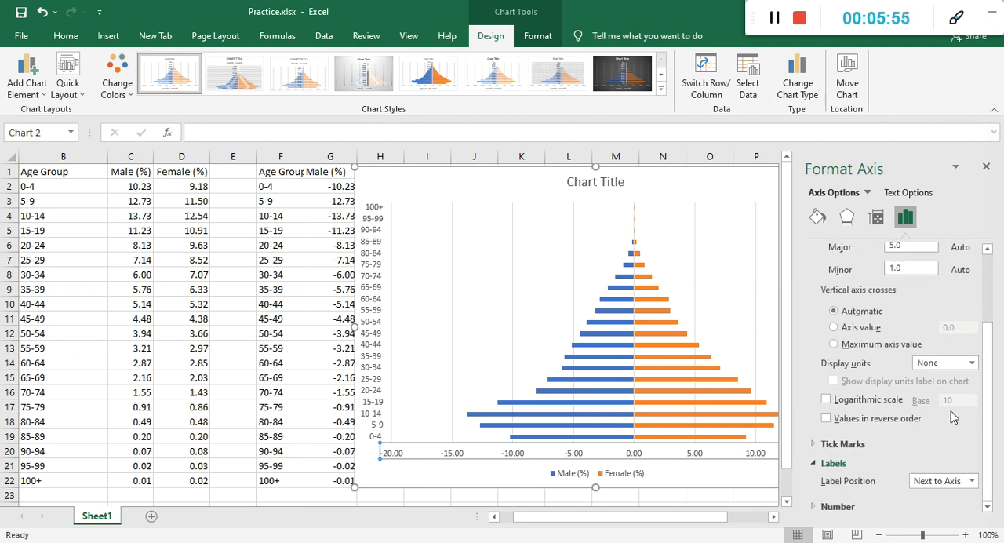
{"action": "left_click", "coordinate": [851, 506]}
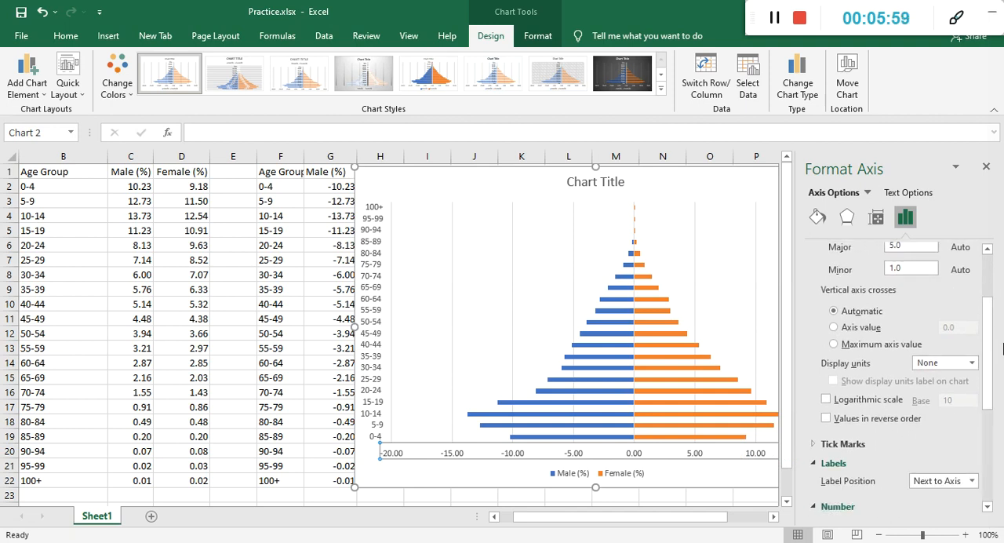
{"action": "left_click_drag", "start_coordinate": [988, 371], "coordinate": [986, 480]}
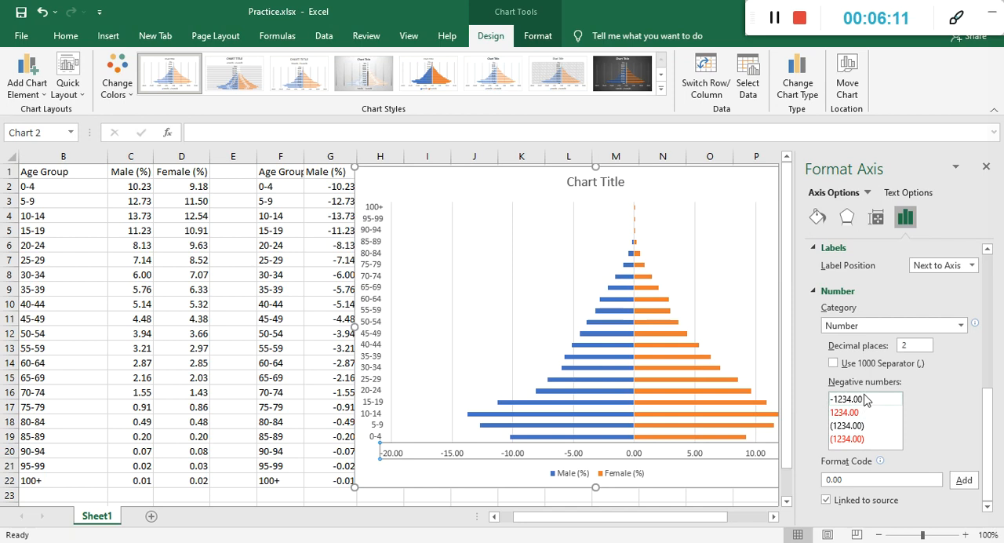
{"action": "left_click", "coordinate": [844, 413]}
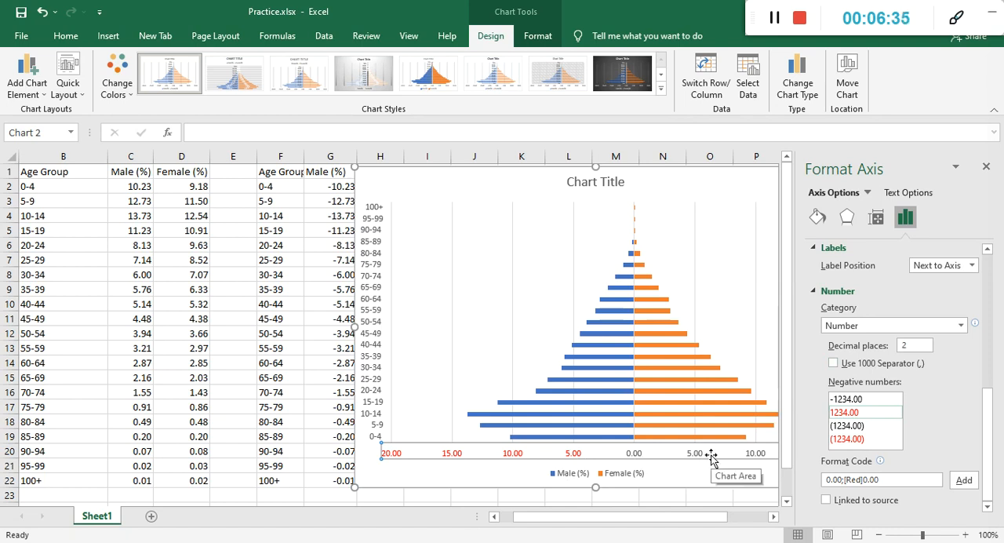
{"action": "left_click", "coordinate": [924, 345]}
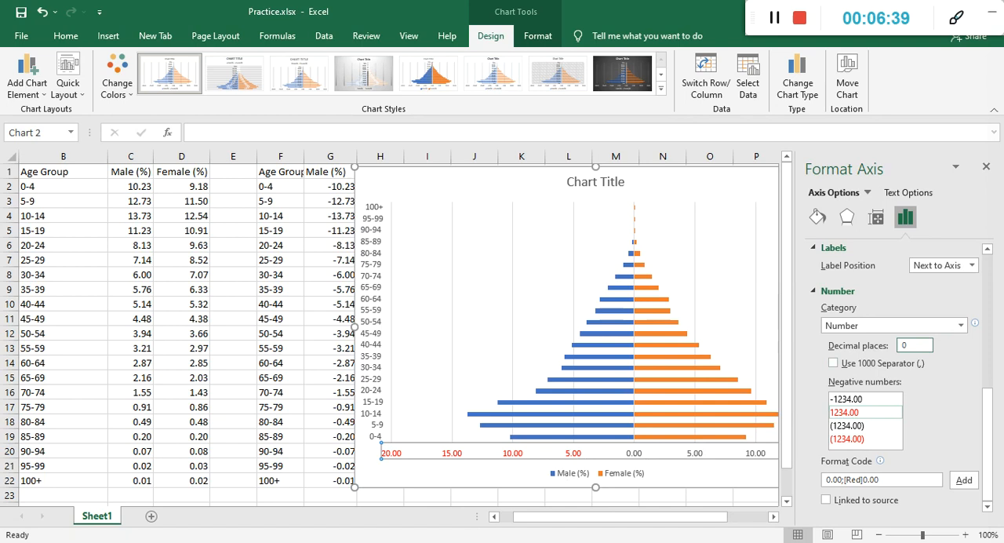
{"action": "type", "text": "0"}
Add the custom number format code 0;[Black]0 to the horizontal axis and close the formatting options.
{"action": "left_click", "coordinate": [908, 483]}
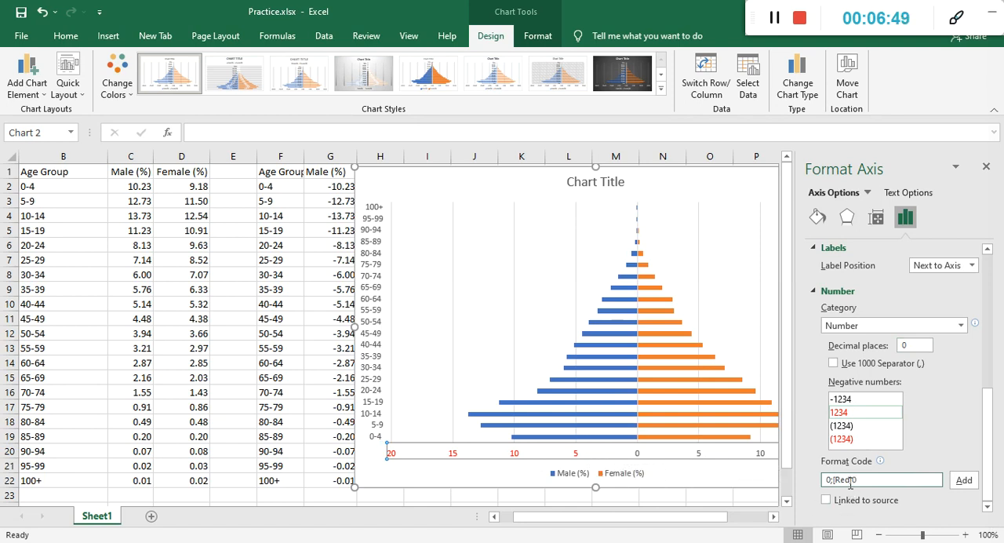
{"action": "key", "text": "BackSpace"}
{"action": "key", "text": "BackSpace"}
{"action": "type", "text": "lack]"}
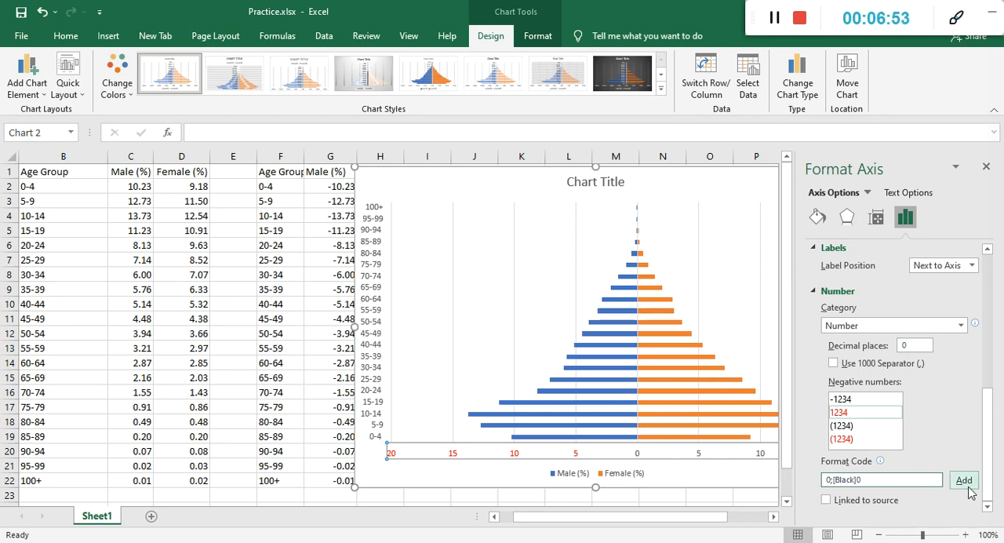
{"action": "left_click", "coordinate": [965, 480]}
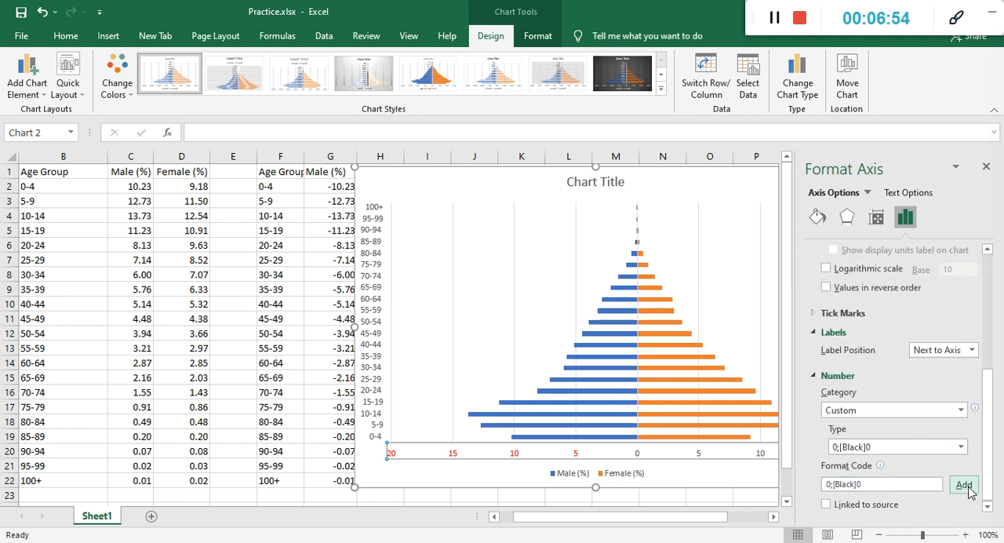
{"action": "left_click", "coordinate": [654, 458]}
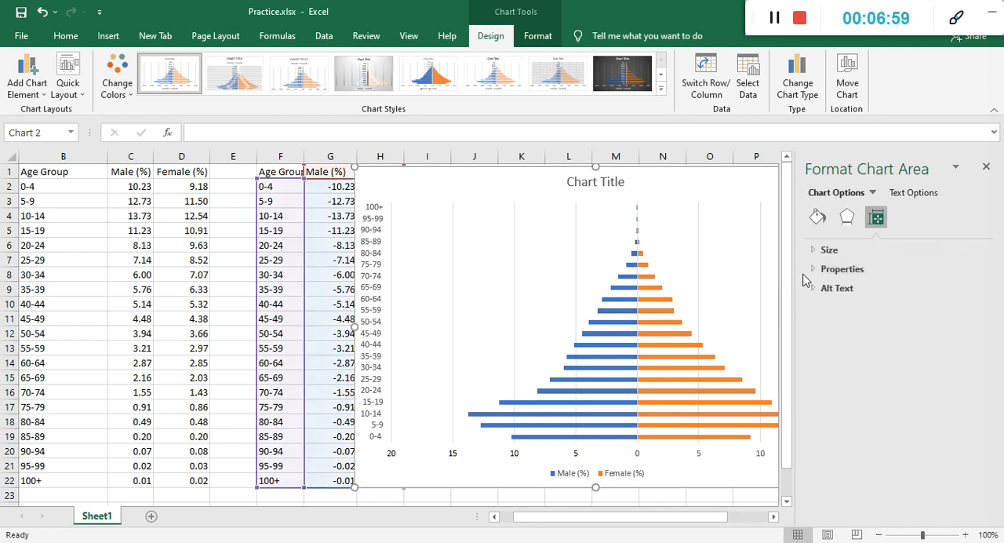
{"action": "left_click", "coordinate": [986, 166]}
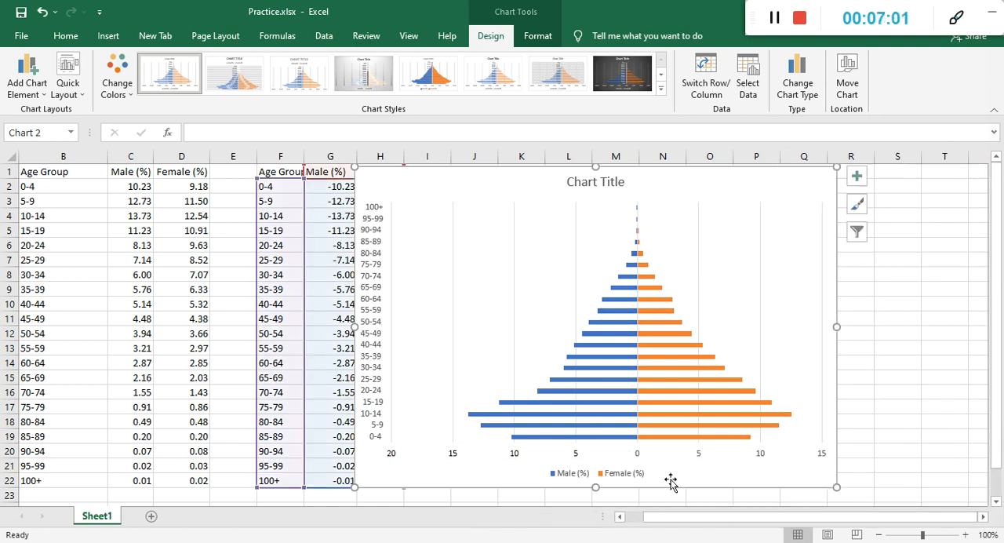
Set the font color of the horizontal axis and age group axis labels to black.
{"action": "left_click", "coordinate": [637, 457]}
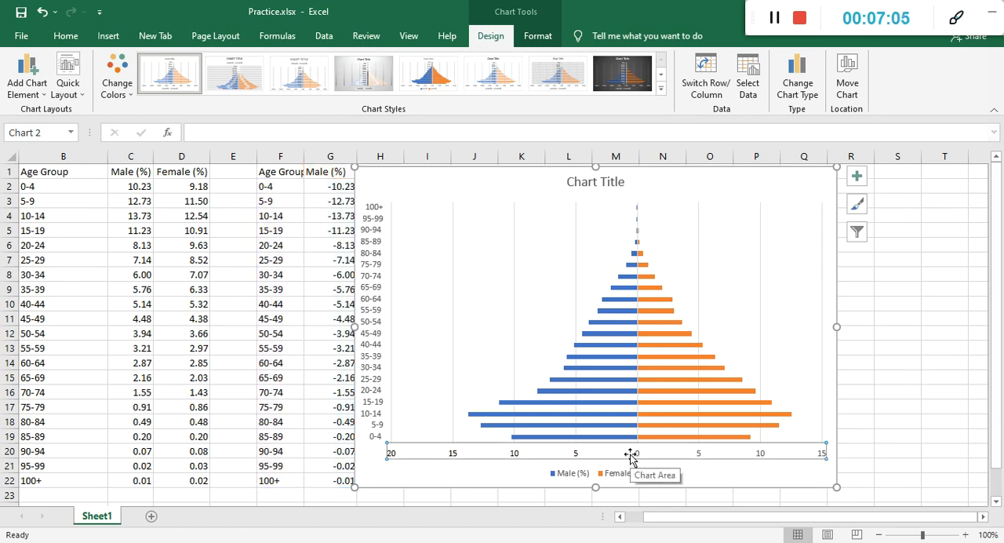
{"action": "left_click", "coordinate": [65, 36]}
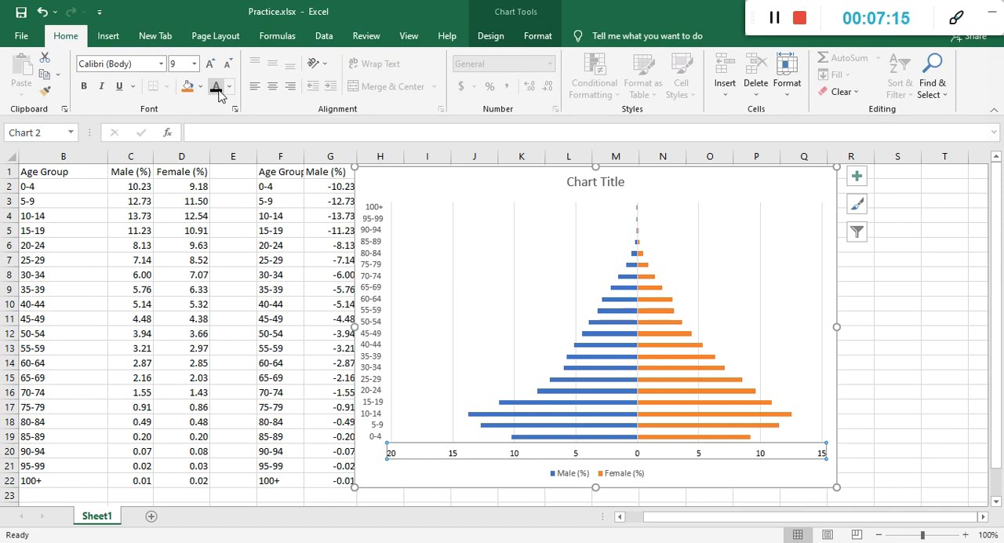
{"action": "left_click", "coordinate": [375, 236]}
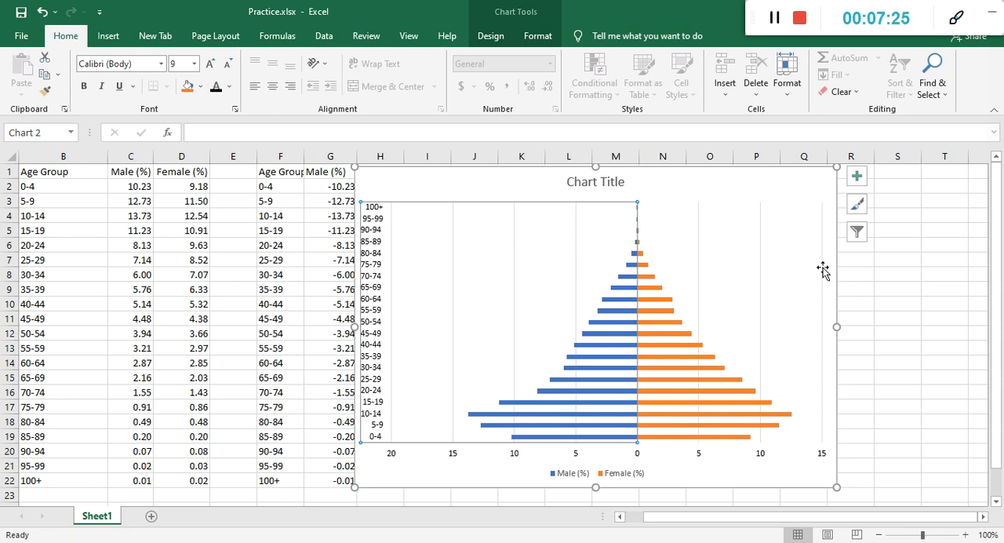
{"action": "left_click", "coordinate": [931, 314]}
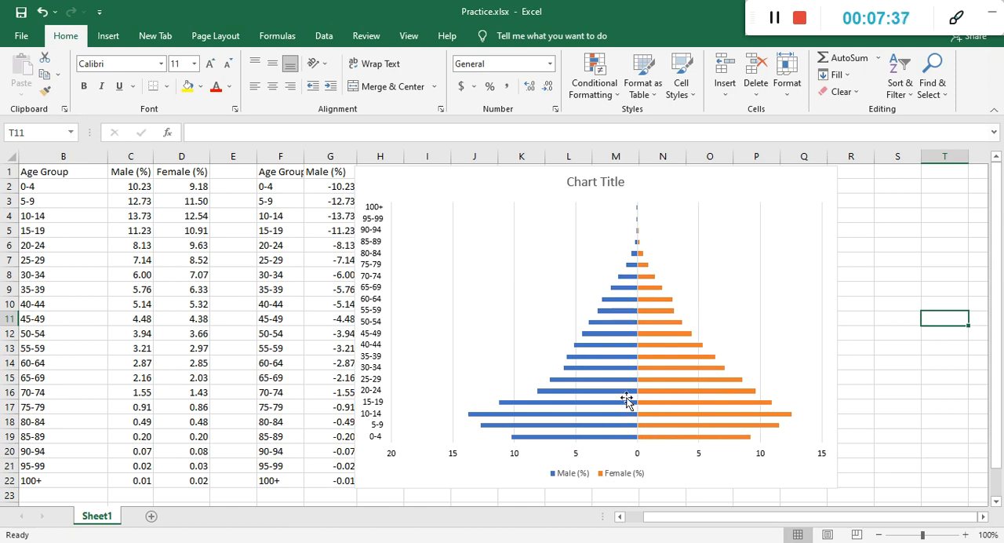
{"action": "double_click", "coordinate": [656, 300]}
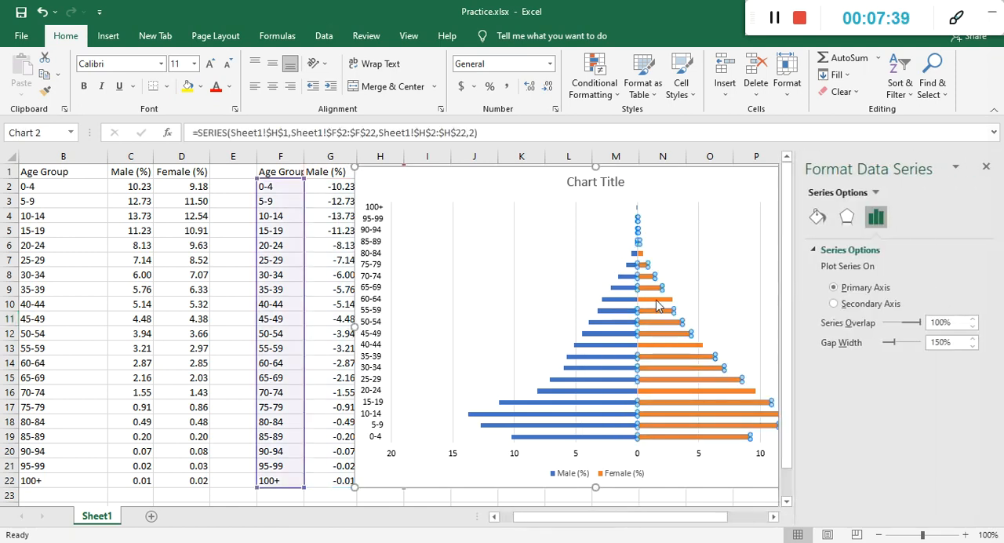
{"action": "left_click", "coordinate": [990, 166]}
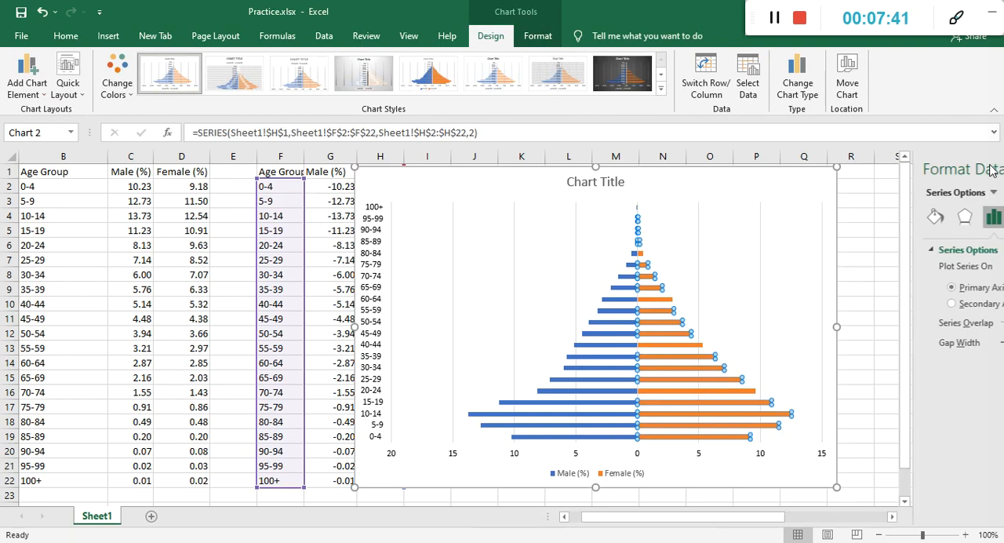
{"action": "left_click", "coordinate": [770, 253]}
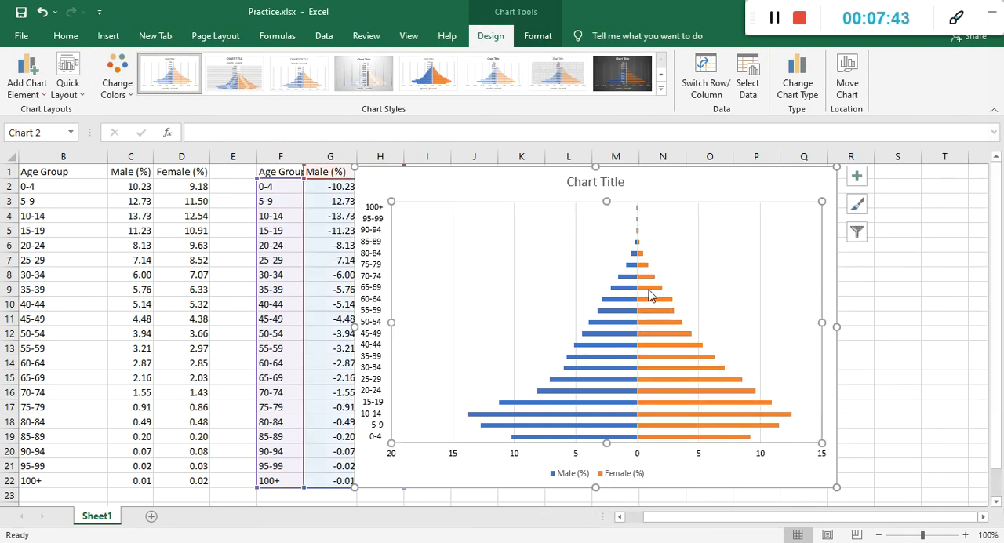
Reduce the gap width of the pyramid's bars to 0% and widen it again to 18%.
{"action": "mouse_move", "coordinate": [648, 294]}
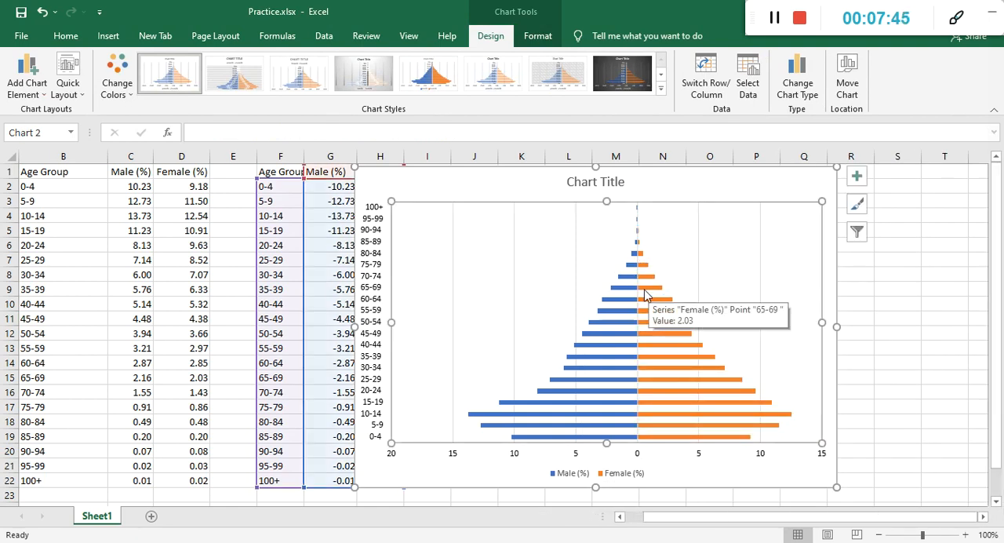
{"action": "double_click", "coordinate": [644, 294]}
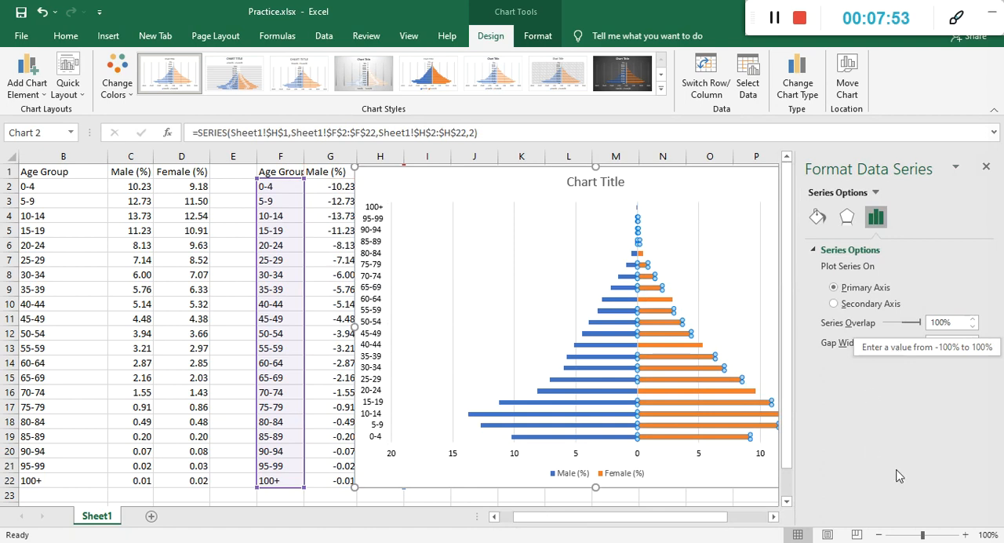
{"action": "left_click_drag", "start_coordinate": [893, 342], "coordinate": [884, 344]}
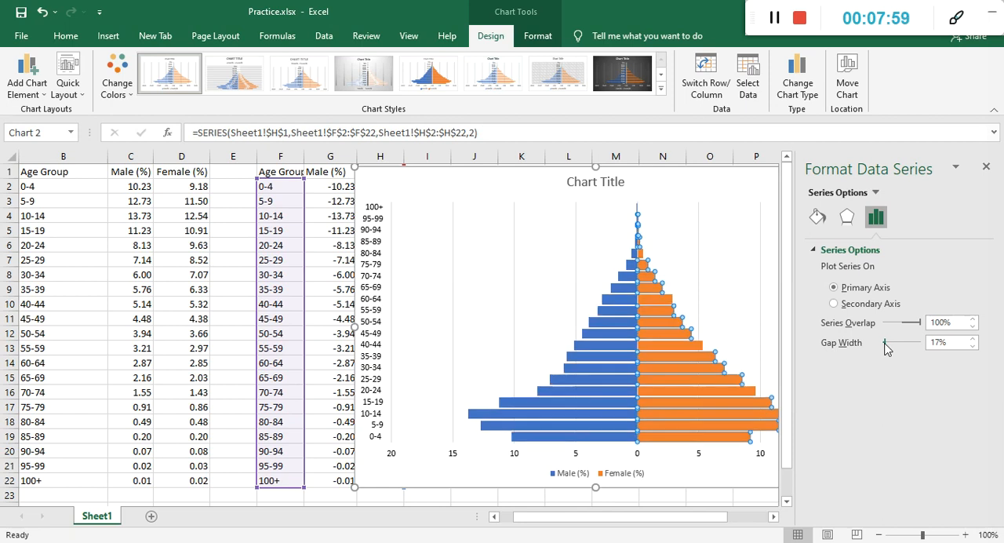
{"action": "left_click_drag", "start_coordinate": [885, 344], "coordinate": [872, 349]}
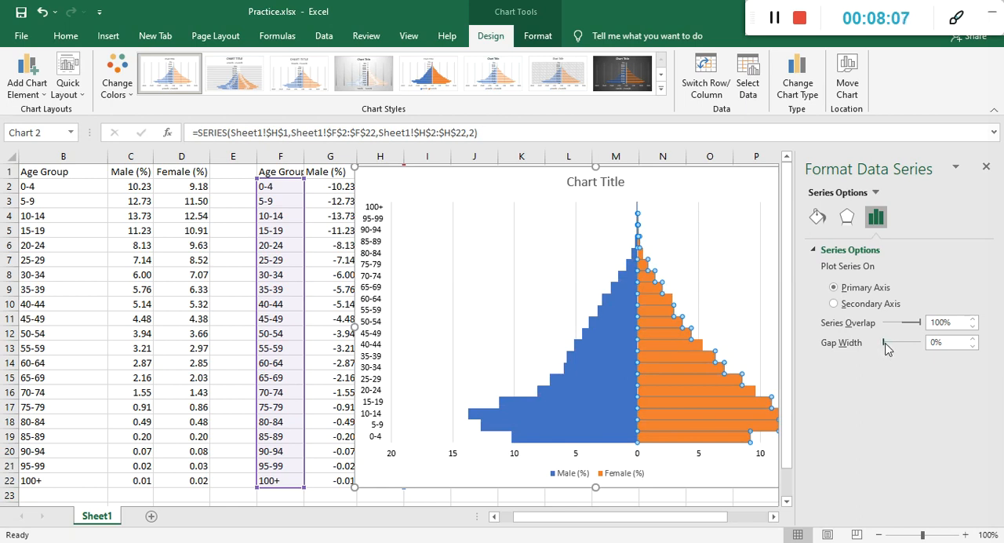
{"action": "left_click_drag", "start_coordinate": [883, 345], "coordinate": [886, 343]}
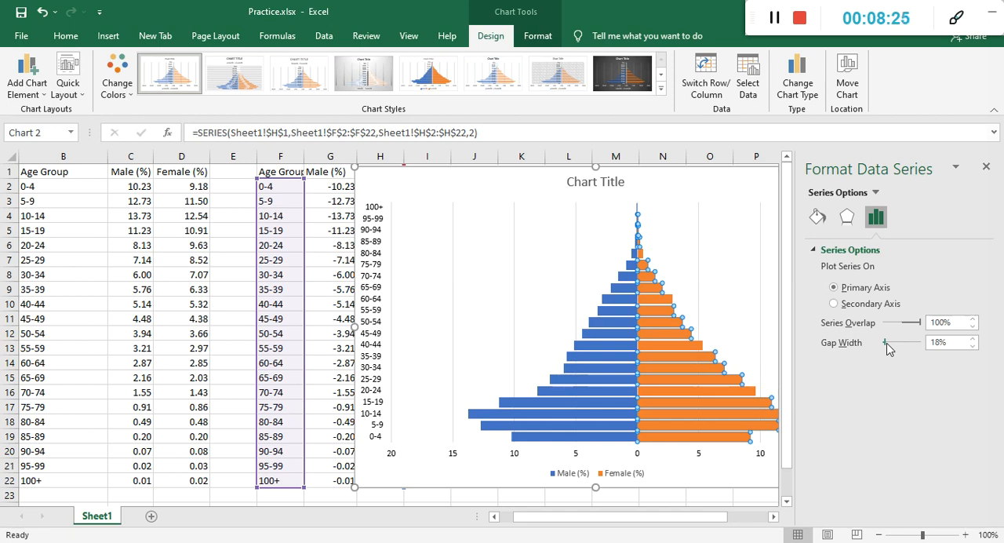
Give the Female (%) bars a solid black border line.
{"action": "left_click", "coordinate": [818, 221]}
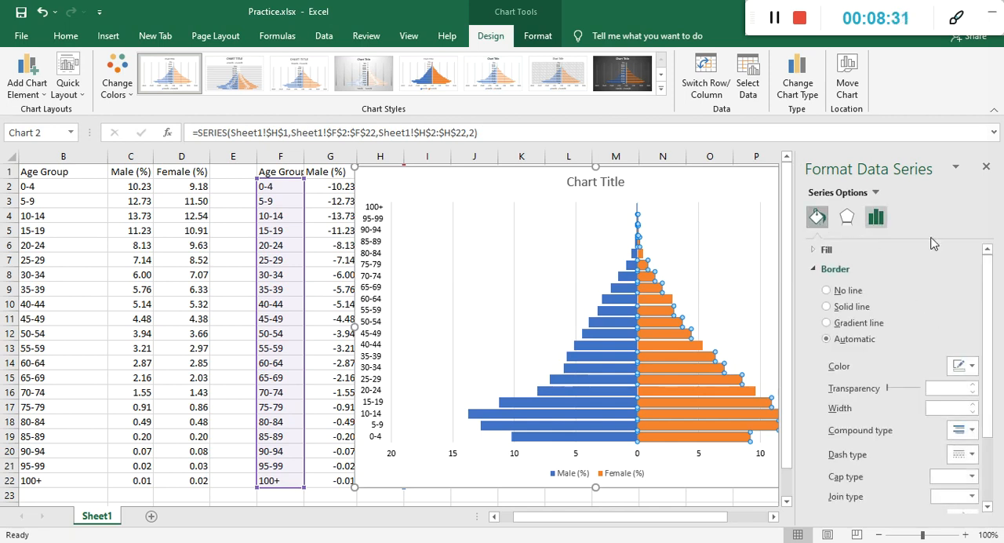
{"action": "left_click_drag", "start_coordinate": [987, 310], "coordinate": [987, 311]}
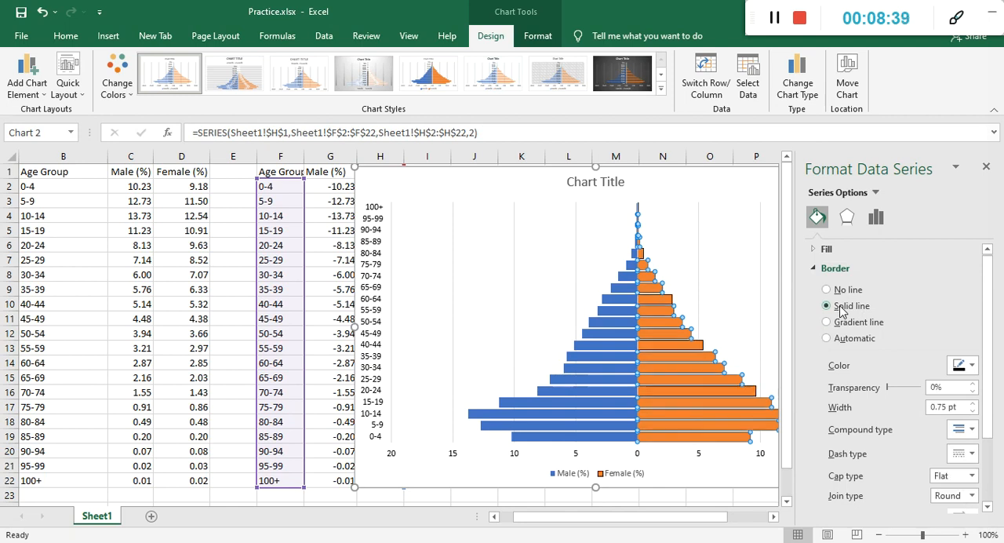
{"action": "left_click", "coordinate": [964, 368]}
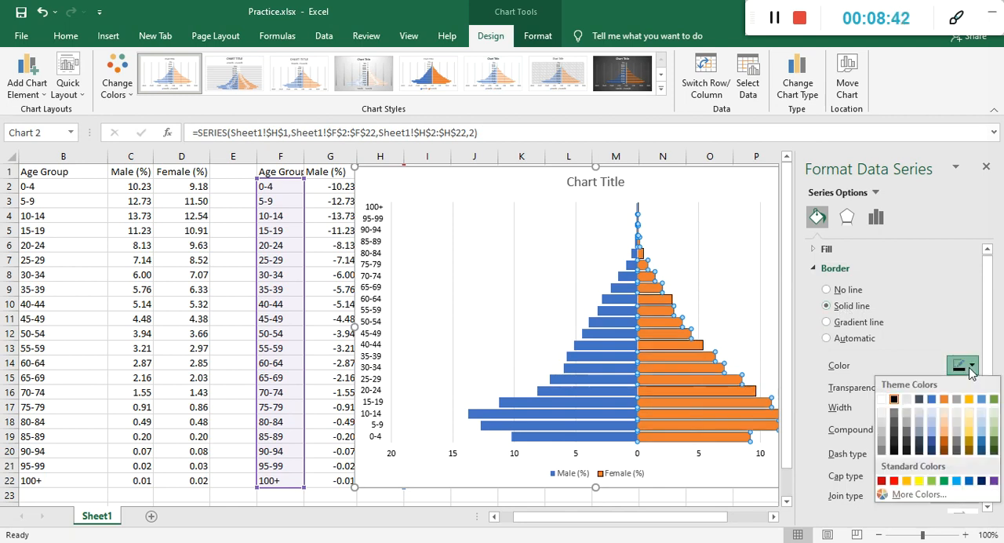
{"action": "left_click", "coordinate": [893, 400]}
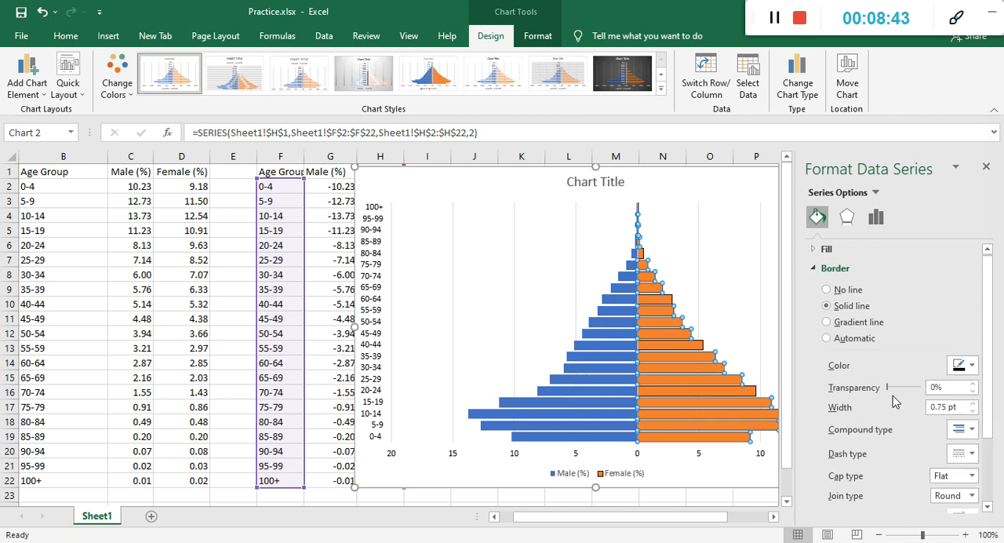
{"action": "left_click", "coordinate": [752, 301]}
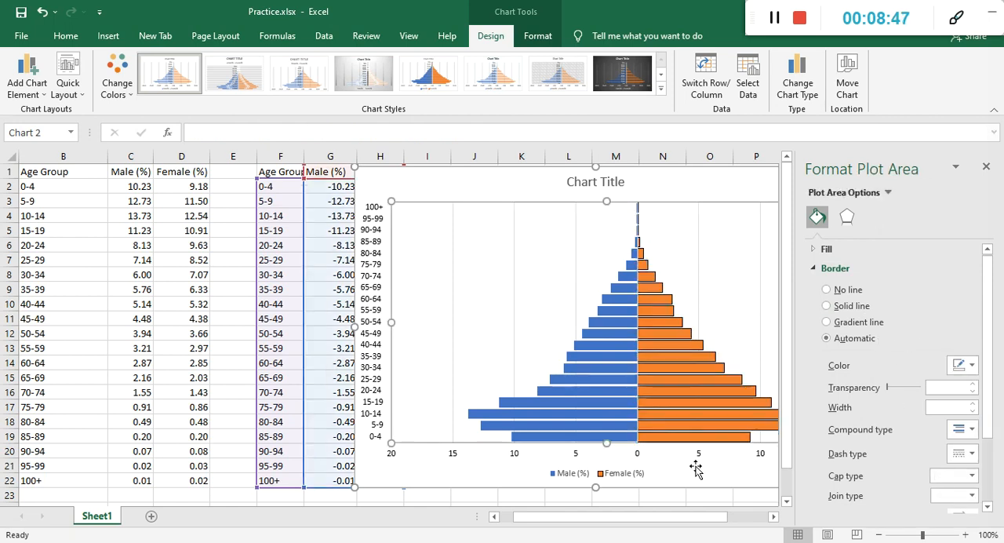
Set the gap width of the Female (%) data series to 0% and close the formatting options.
{"action": "mouse_move", "coordinate": [693, 438]}
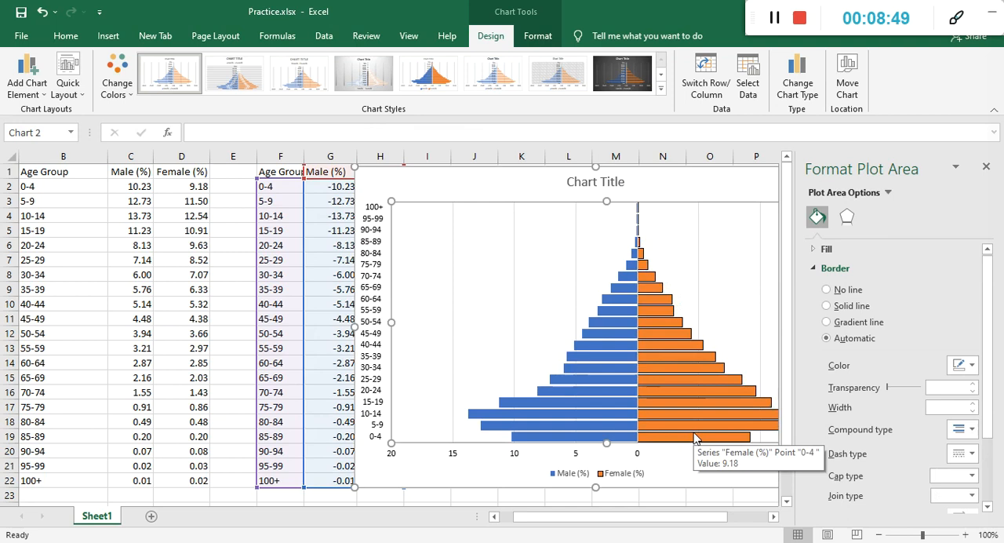
{"action": "left_click", "coordinate": [848, 219]}
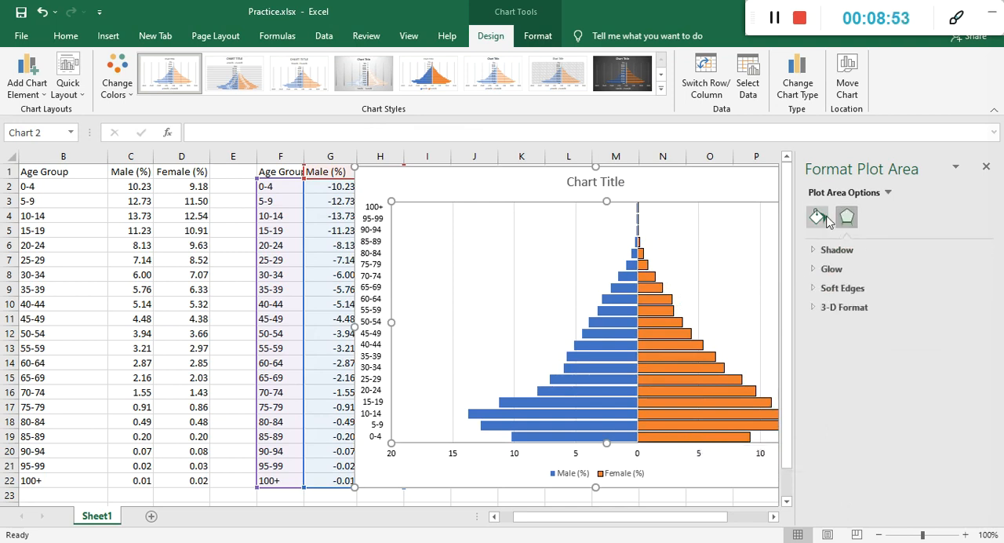
{"action": "left_click", "coordinate": [825, 219]}
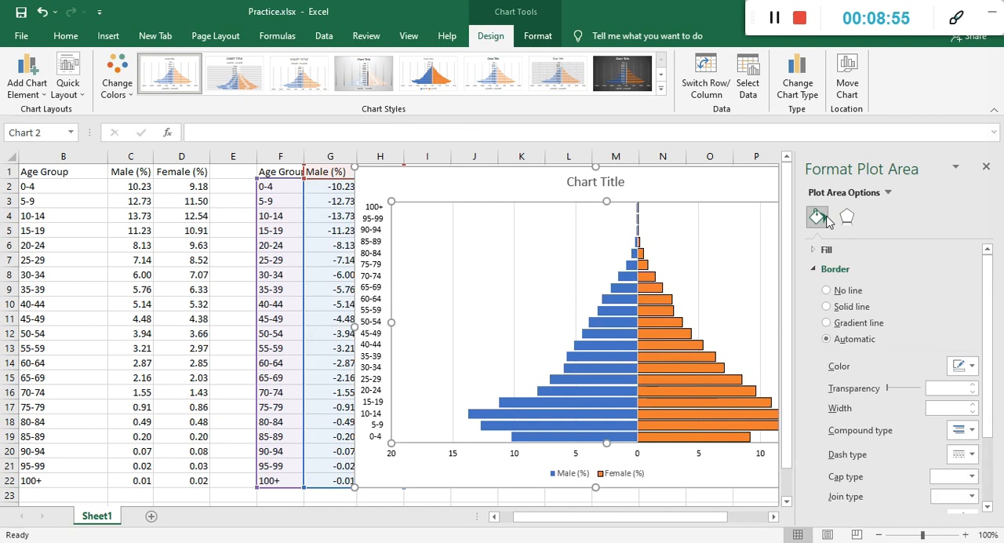
{"action": "left_click", "coordinate": [678, 332]}
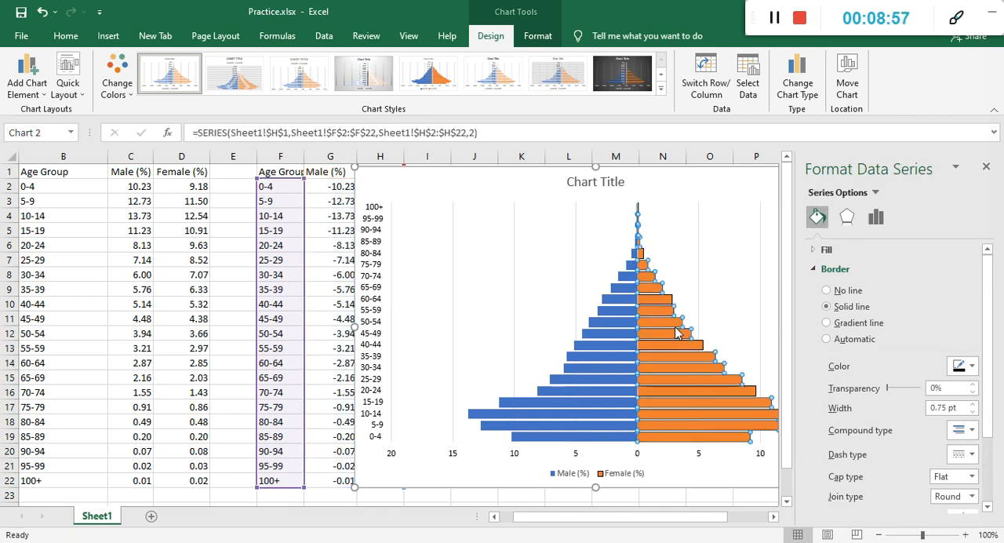
{"action": "left_click", "coordinate": [875, 217]}
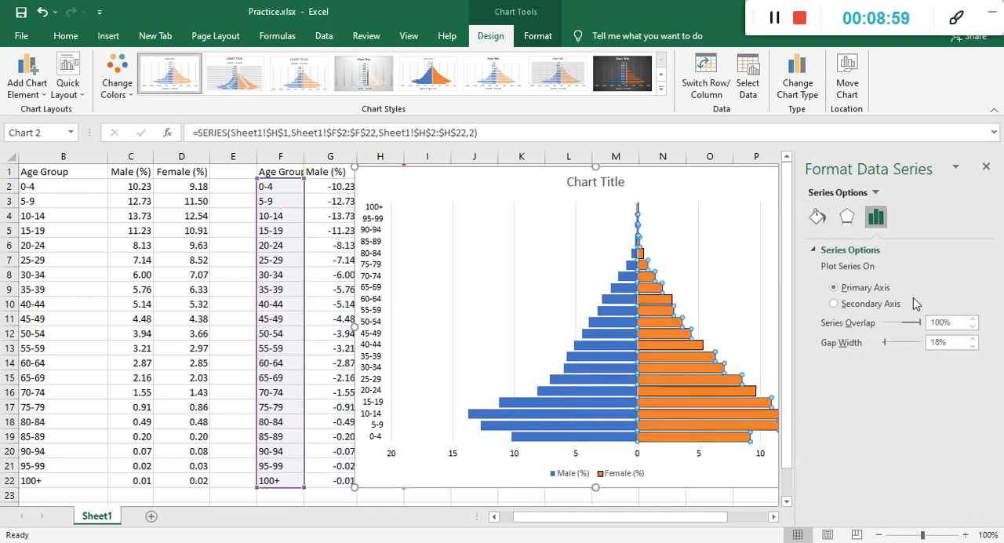
{"action": "left_click_drag", "start_coordinate": [886, 342], "coordinate": [878, 349]}
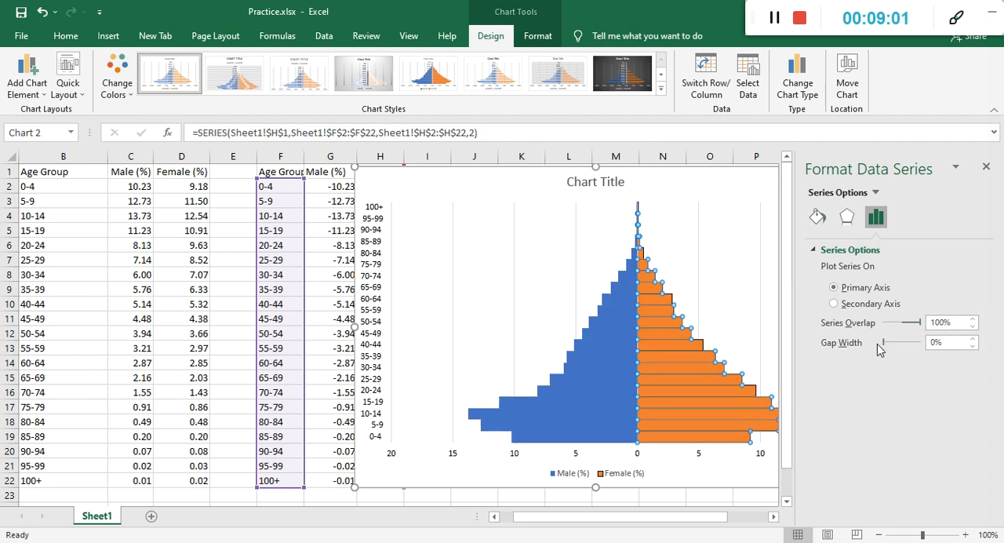
{"action": "left_click", "coordinate": [751, 315]}
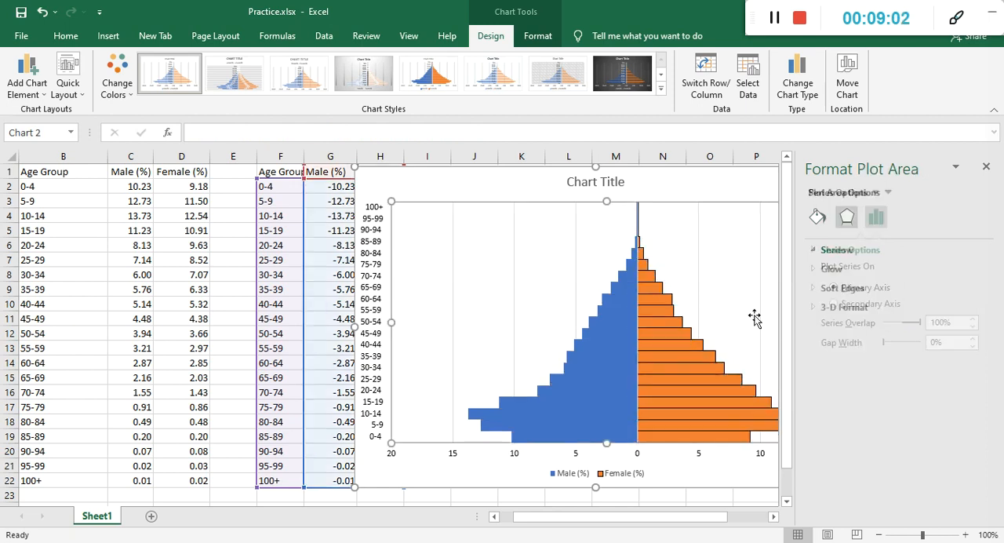
{"action": "left_click", "coordinate": [711, 376]}
{"action": "left_click", "coordinate": [743, 269]}
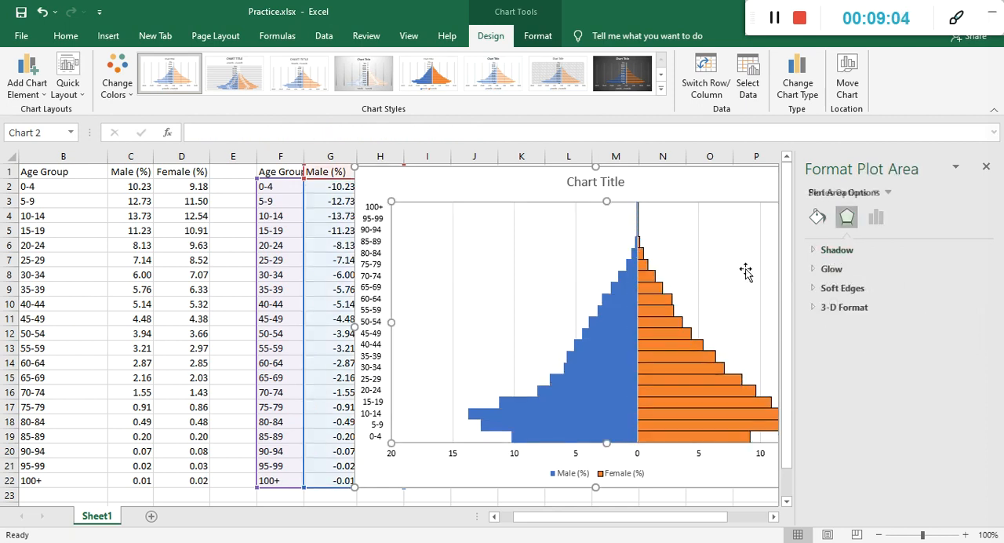
{"action": "left_click", "coordinate": [690, 378]}
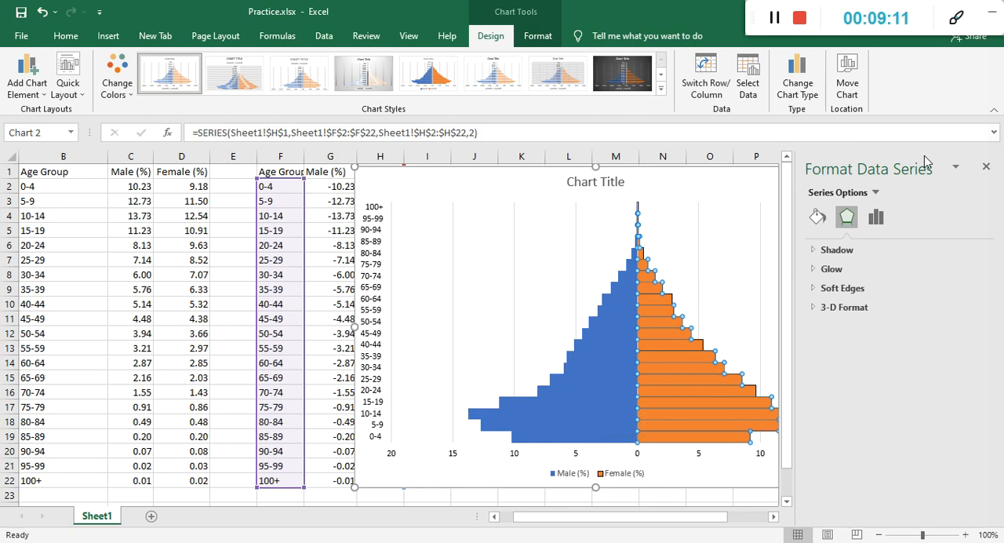
{"action": "left_click", "coordinate": [985, 166]}
{"action": "left_click", "coordinate": [611, 384]}
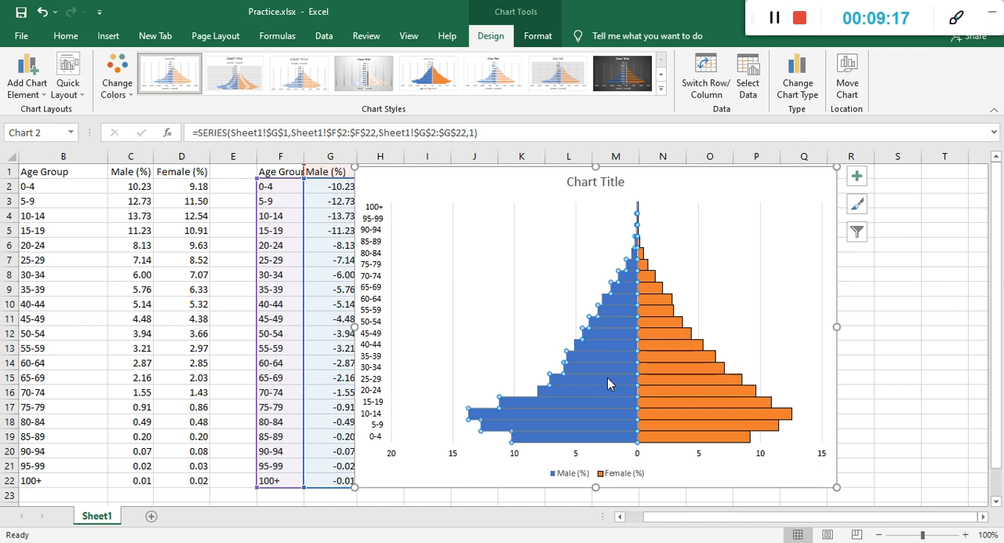
{"action": "left_click", "coordinate": [704, 292]}
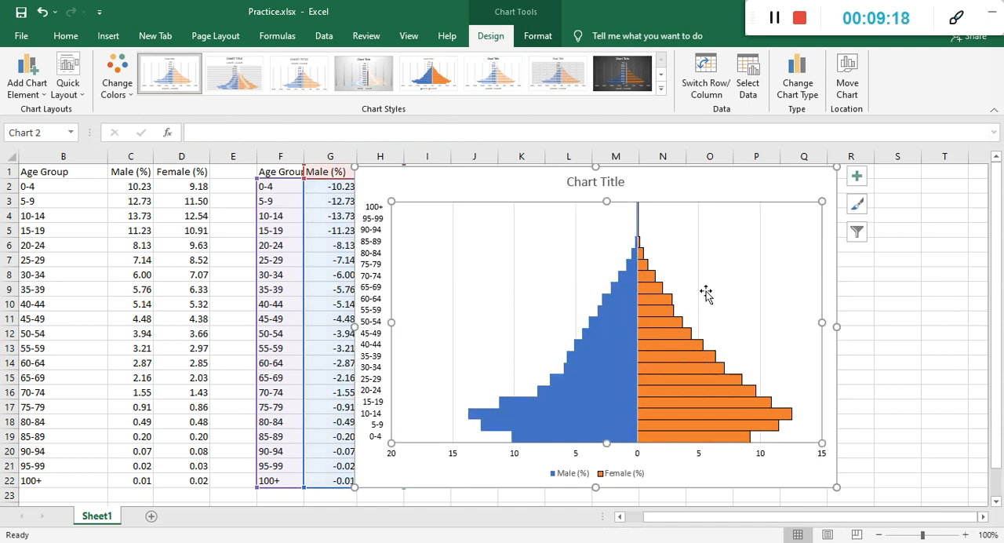
{"action": "left_click", "coordinate": [613, 325]}
{"action": "double_click", "coordinate": [614, 326]}
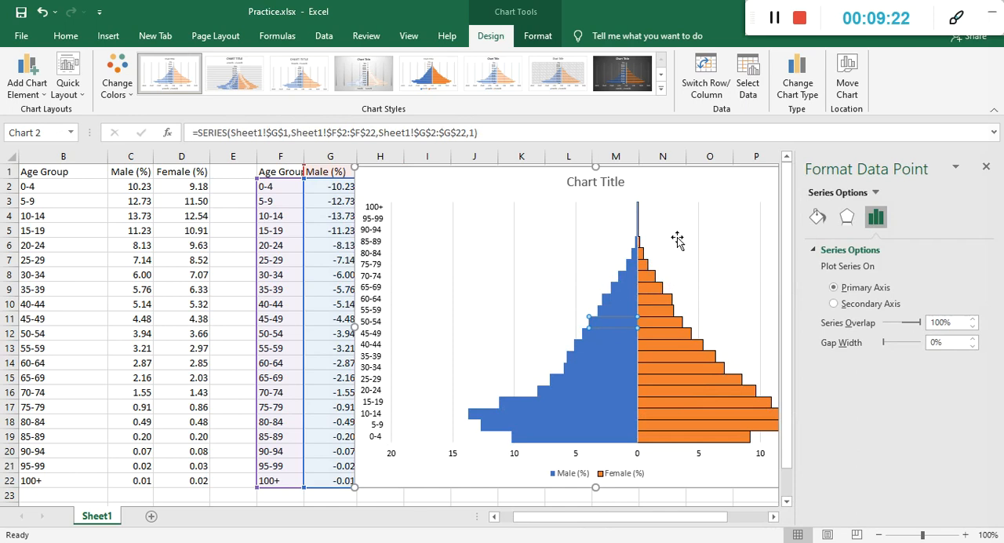
{"action": "left_click", "coordinate": [986, 167]}
Shift the plot area slightly down and to the right within the chart.
{"action": "left_click", "coordinate": [592, 300]}
{"action": "left_click_drag", "start_coordinate": [592, 300], "coordinate": [597, 311]}
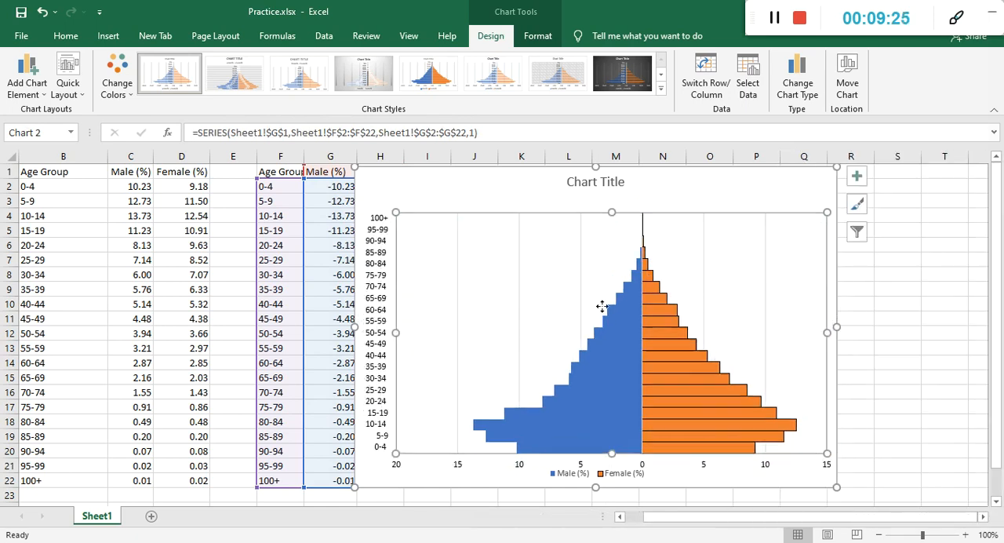
Give the Male (%) bars a solid black border 0.75 pt wide and close the formatting options.
{"action": "left_click", "coordinate": [615, 337]}
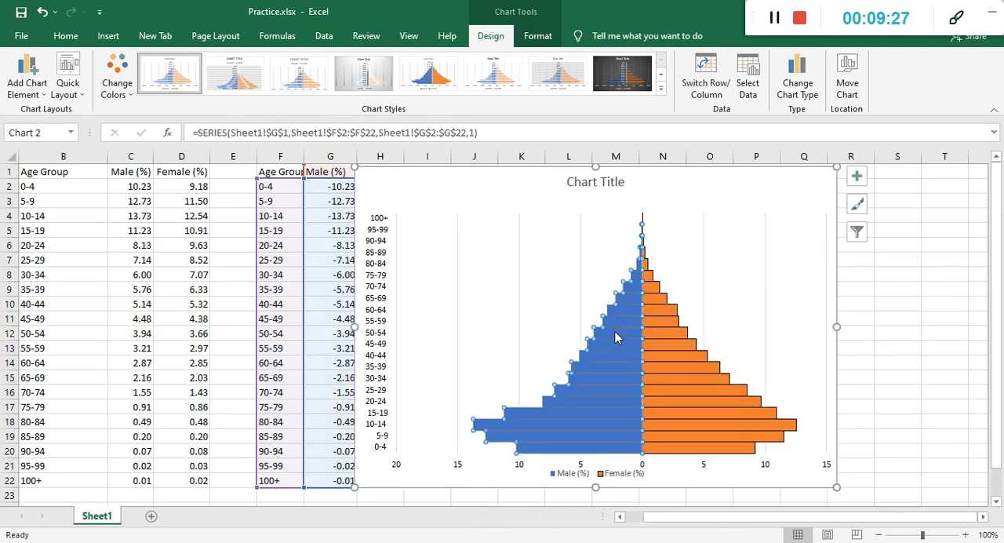
{"action": "right_click", "coordinate": [614, 336]}
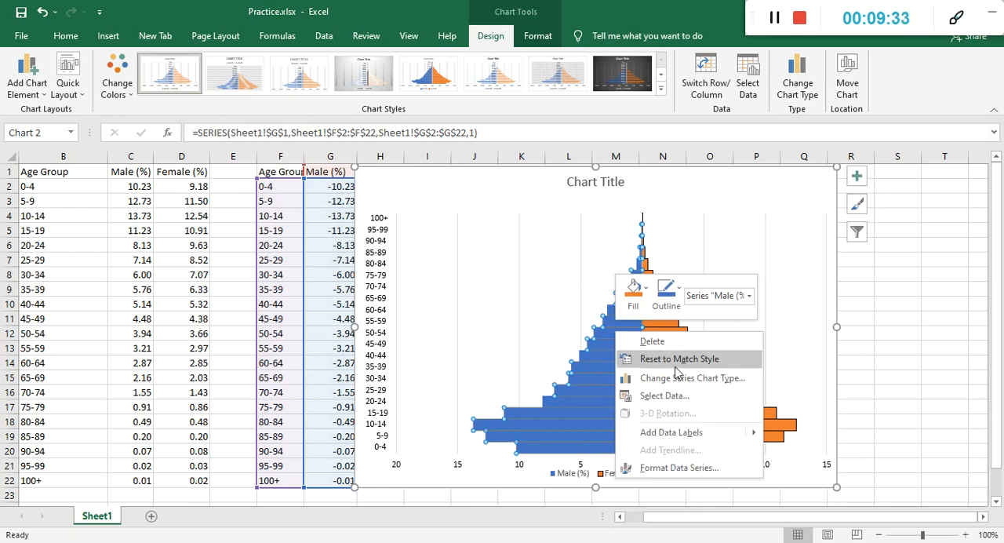
{"action": "left_click", "coordinate": [671, 468]}
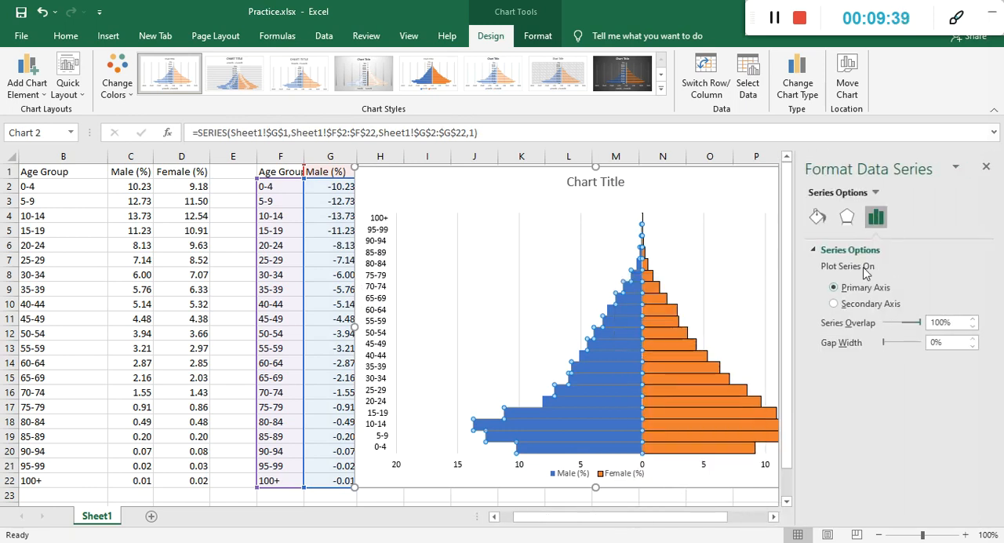
{"action": "left_click", "coordinate": [817, 218]}
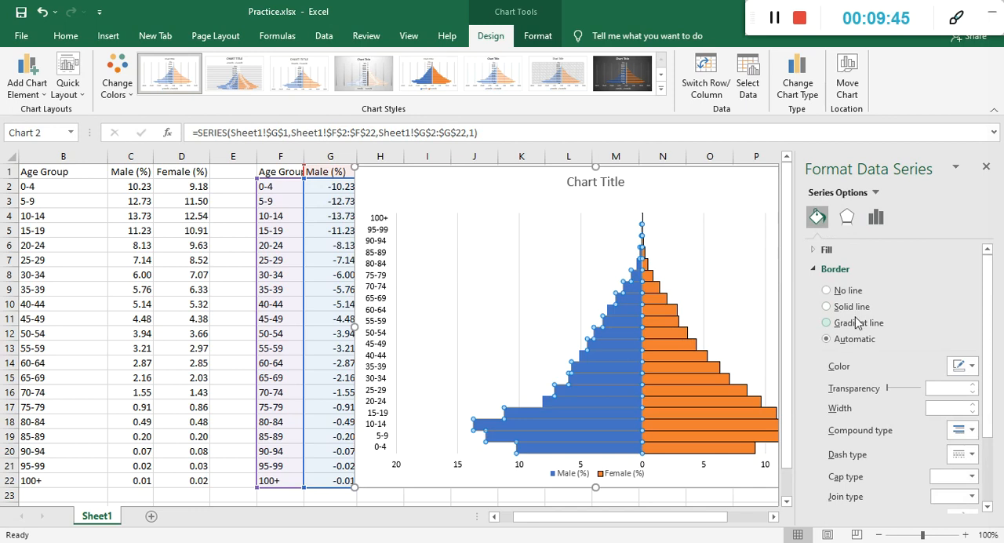
{"action": "left_click", "coordinate": [857, 306]}
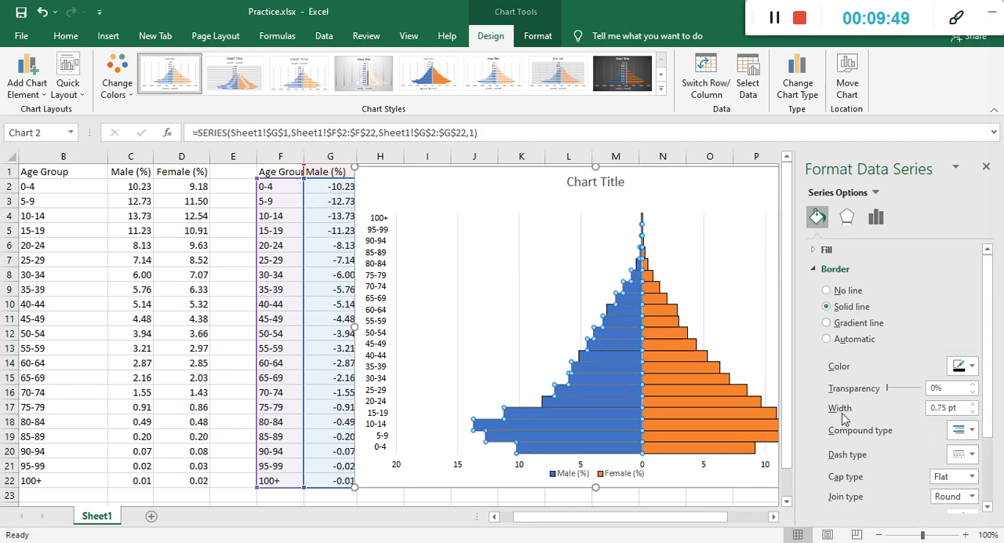
{"action": "left_click", "coordinate": [972, 404]}
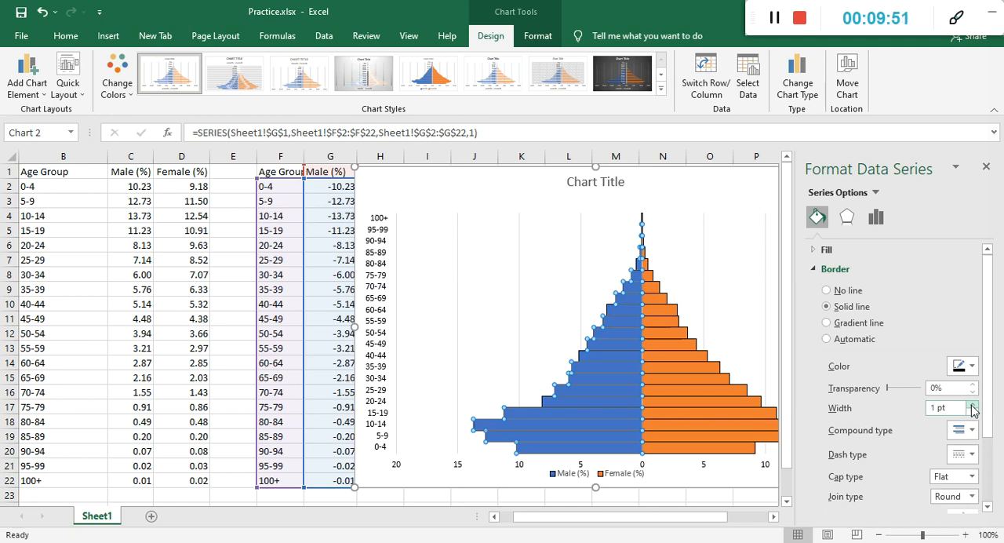
{"action": "left_click", "coordinate": [972, 412]}
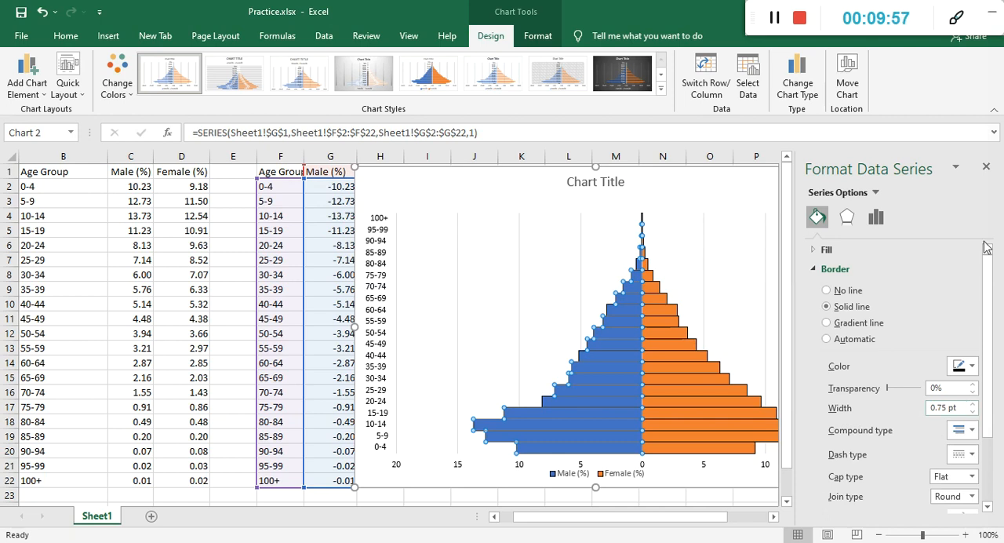
{"action": "left_click", "coordinate": [987, 169]}
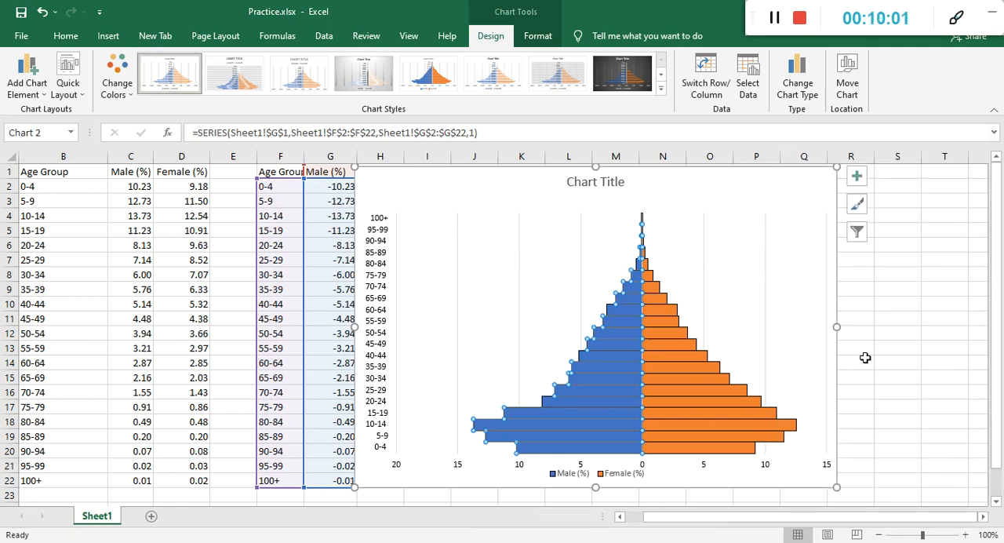
{"action": "left_click", "coordinate": [865, 358]}
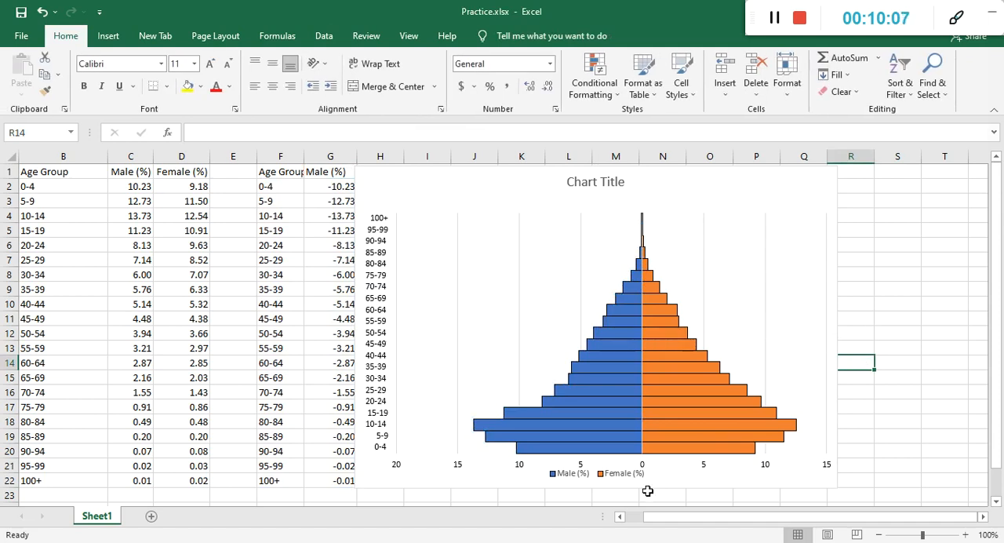
Shift the legend slightly down and to the right within the chart, and move the whole chart slightly right on the sheet.
{"action": "left_click", "coordinate": [612, 478]}
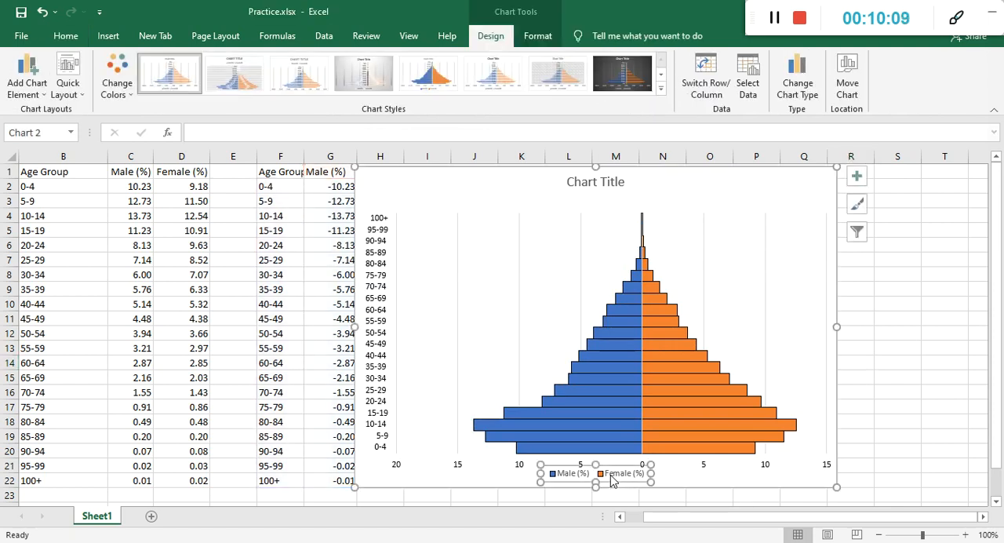
{"action": "left_click_drag", "start_coordinate": [621, 464], "coordinate": [664, 468]}
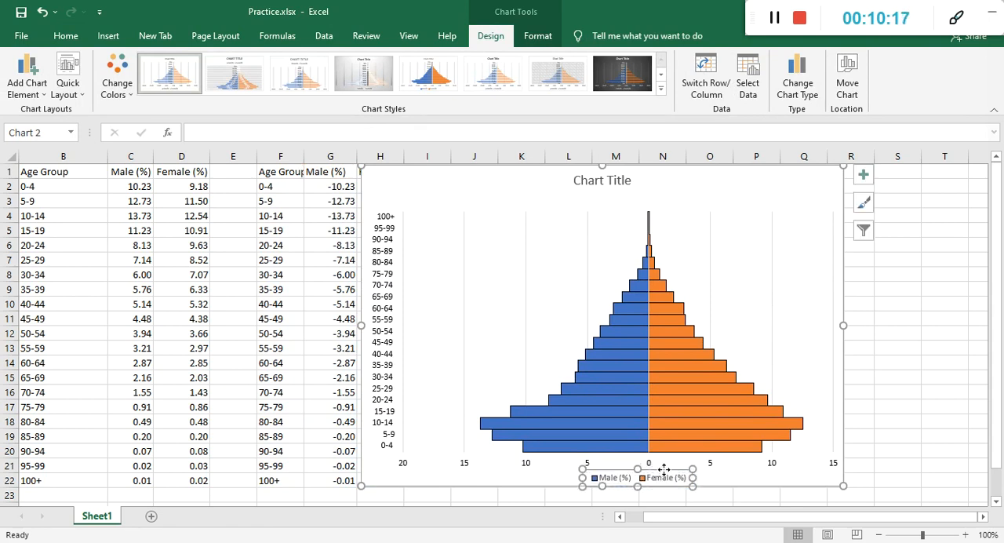
{"action": "left_click", "coordinate": [886, 395]}
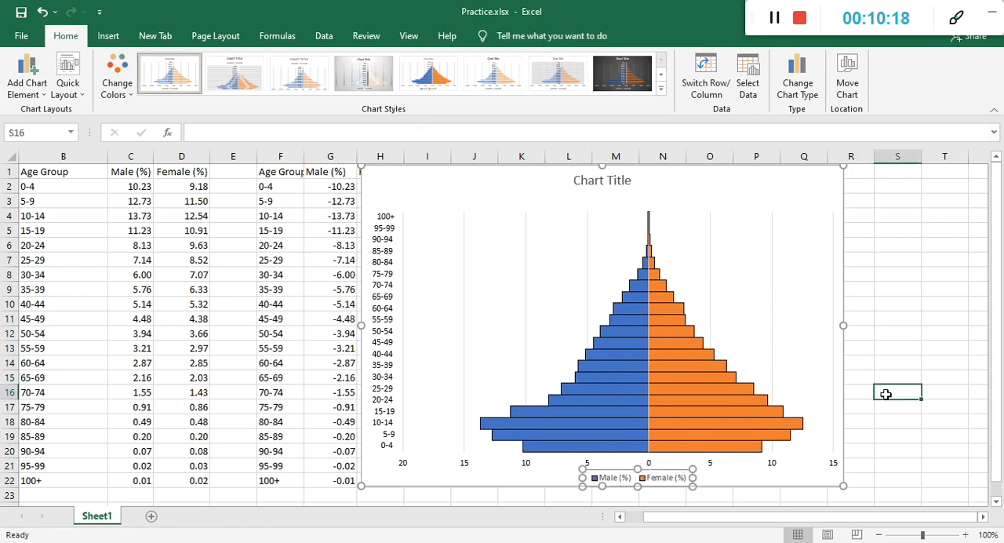
{"action": "left_click", "coordinate": [779, 174]}
{"action": "left_click_drag", "start_coordinate": [779, 173], "coordinate": [784, 174]}
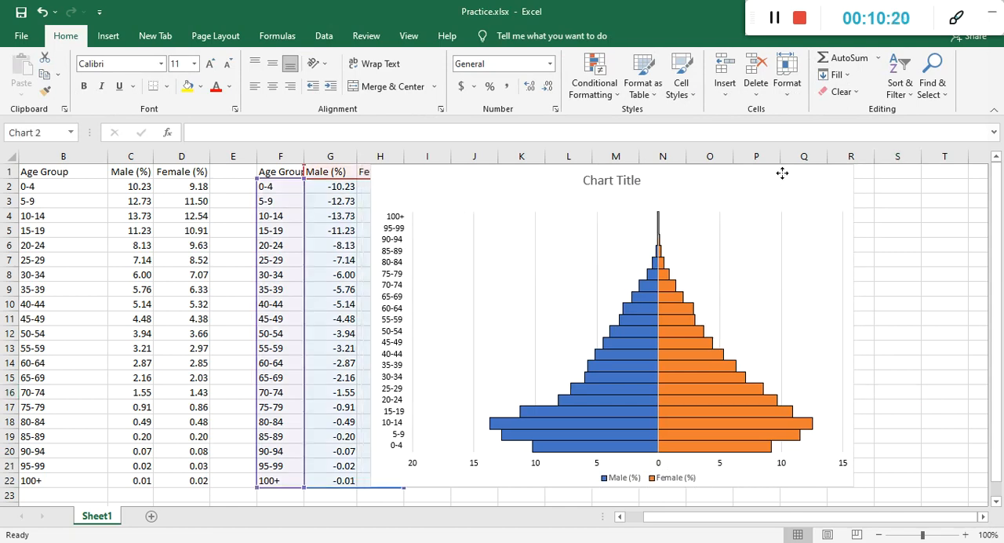
{"action": "left_click", "coordinate": [905, 346]}
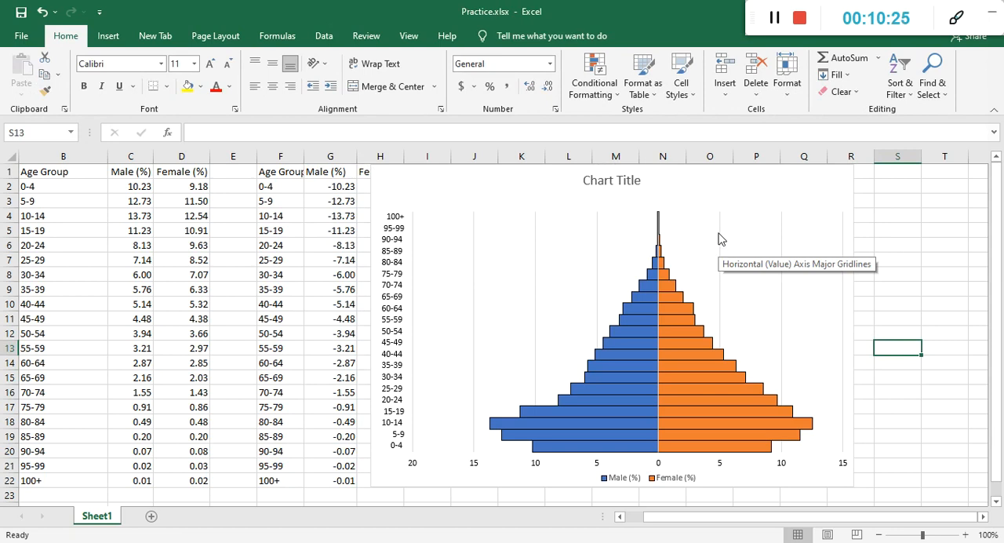
Delete the major gridlines of the horizontal value axis from the population pyramid chart.
{"action": "left_click", "coordinate": [536, 264]}
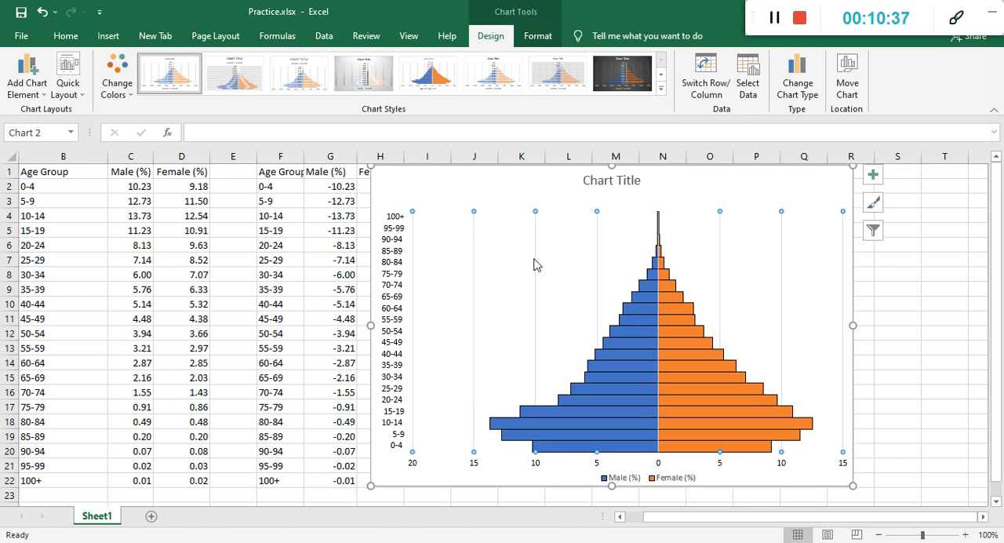
{"action": "right_click", "coordinate": [536, 264]}
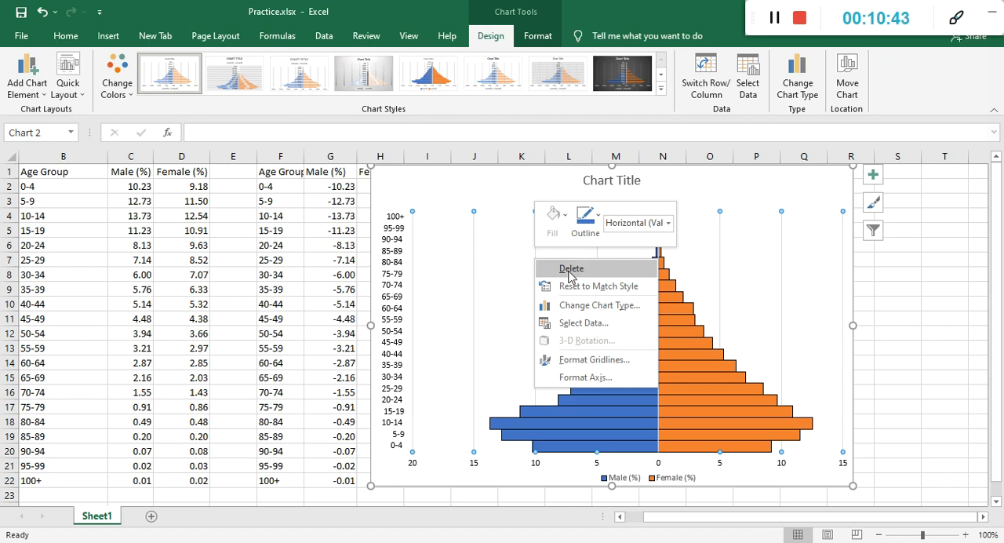
{"action": "left_click", "coordinate": [570, 269]}
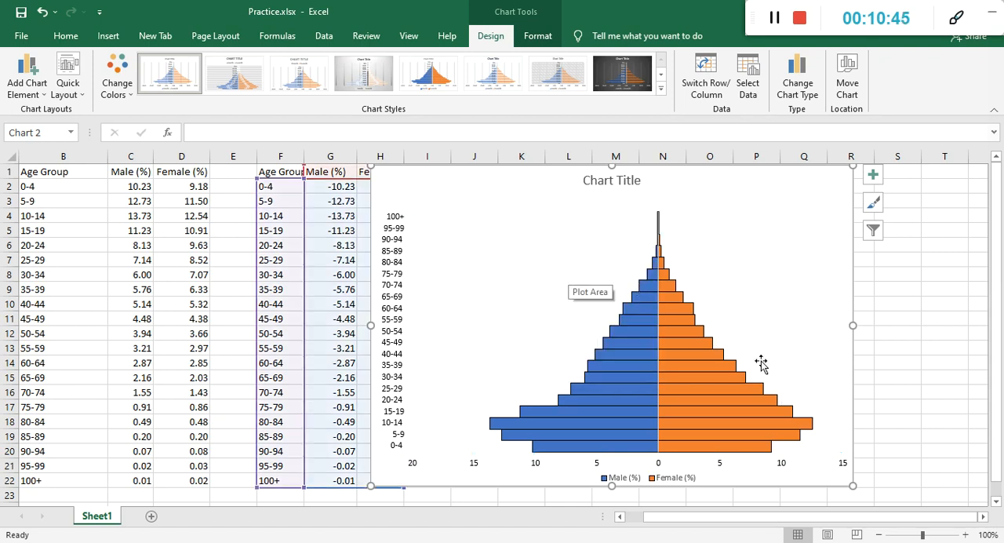
{"action": "left_click", "coordinate": [910, 388]}
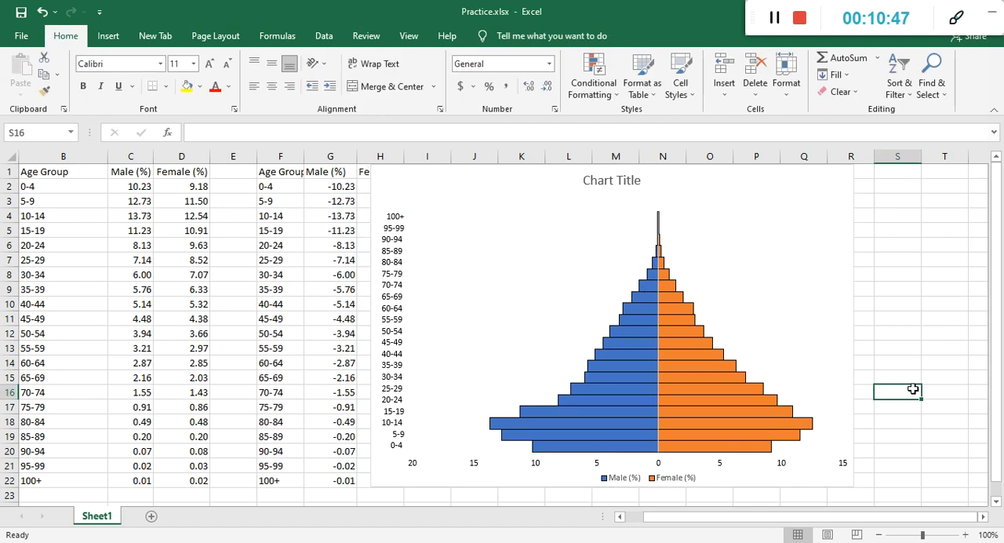
{"action": "left_click", "coordinate": [724, 261]}
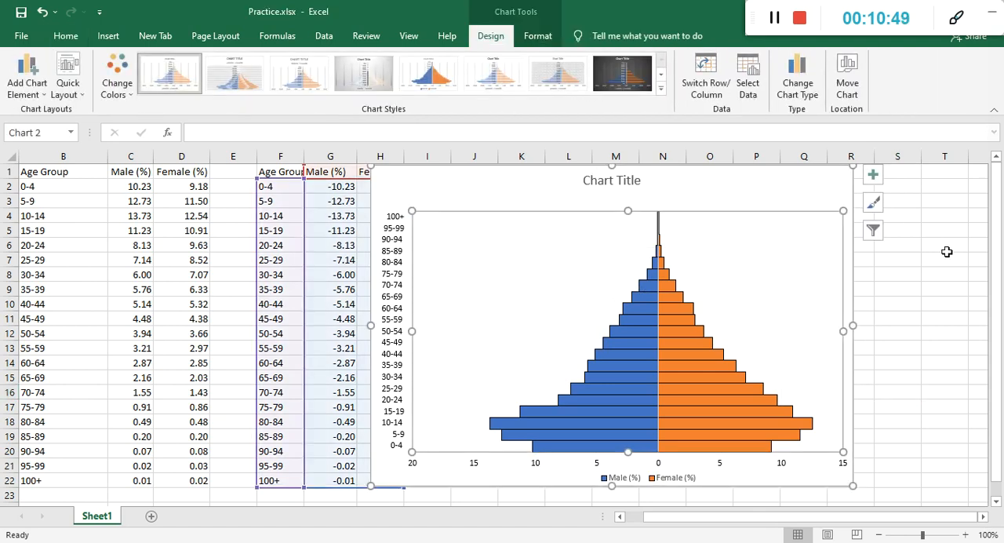
{"action": "left_click", "coordinate": [910, 273]}
{"action": "left_click", "coordinate": [803, 233]}
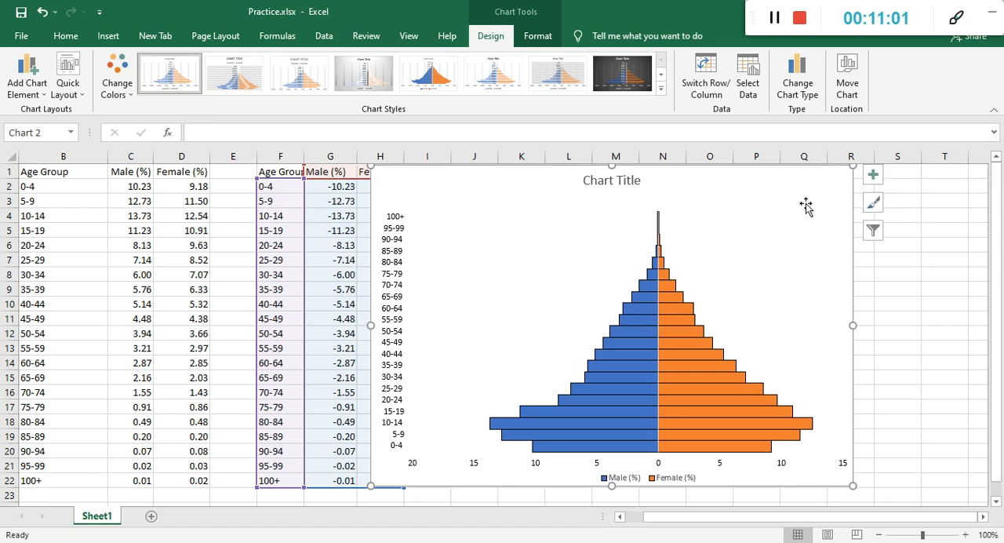
{"action": "left_click", "coordinate": [872, 177]}
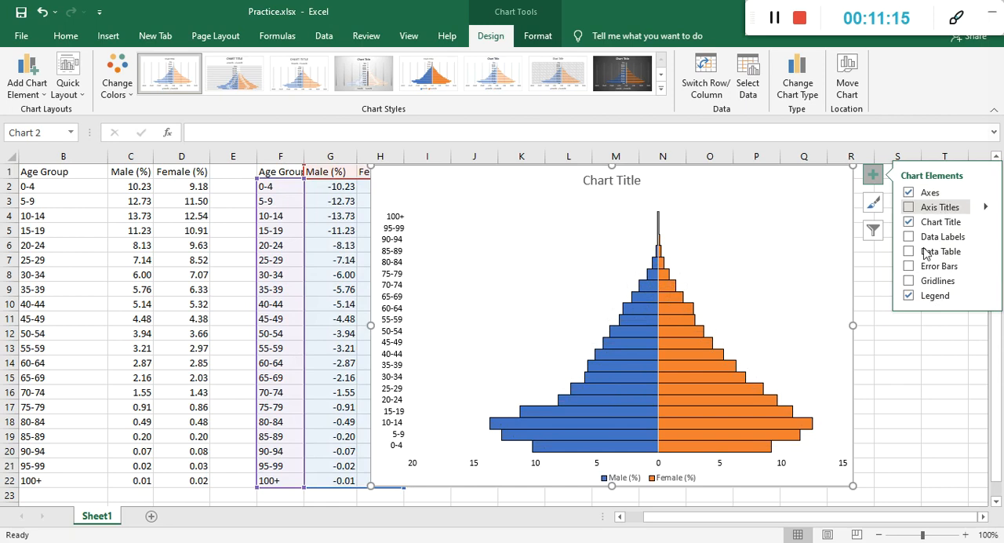
{"action": "left_click", "coordinate": [891, 410]}
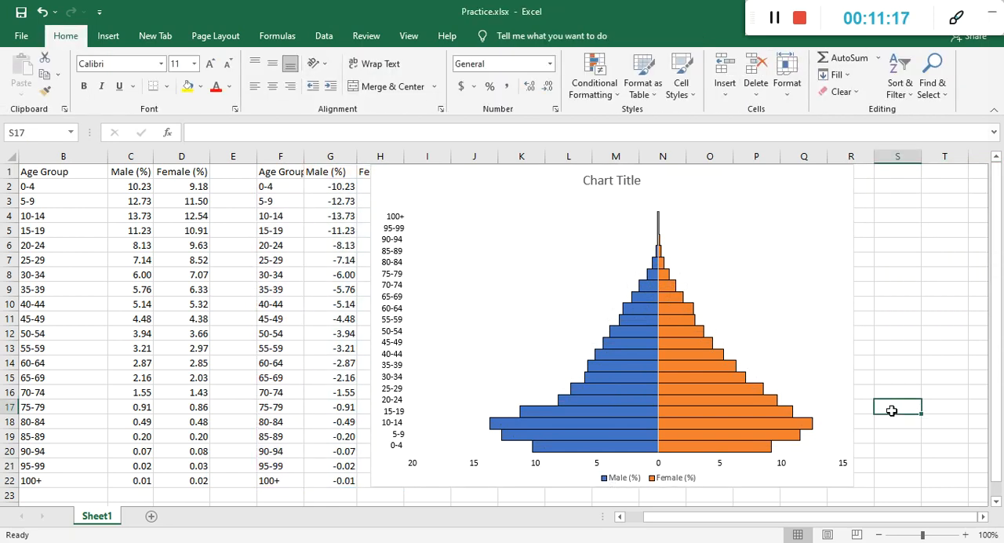
Replace the placeholder chart title with "Population Pyramid", capitalizing both words.
{"action": "left_click", "coordinate": [628, 182]}
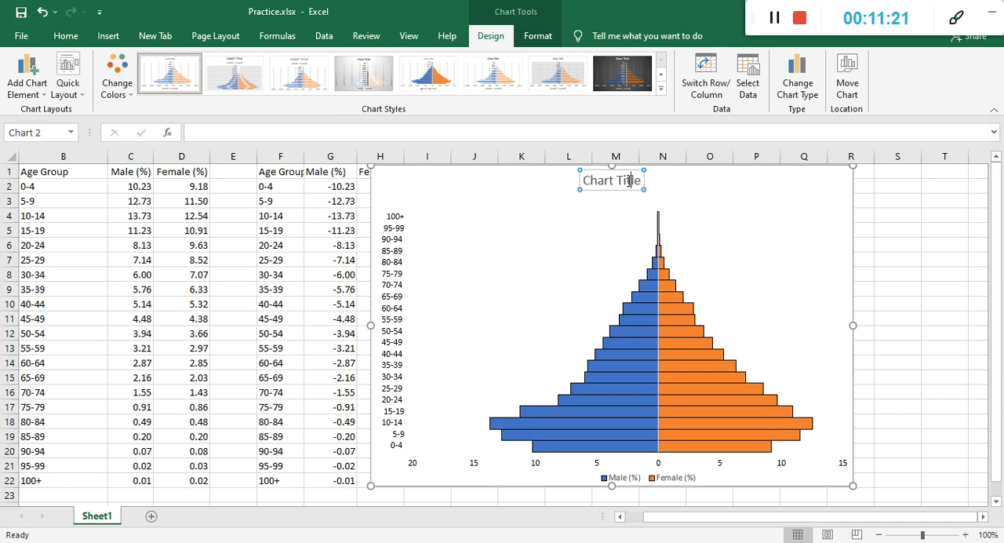
{"action": "key", "text": "BackSpace"}
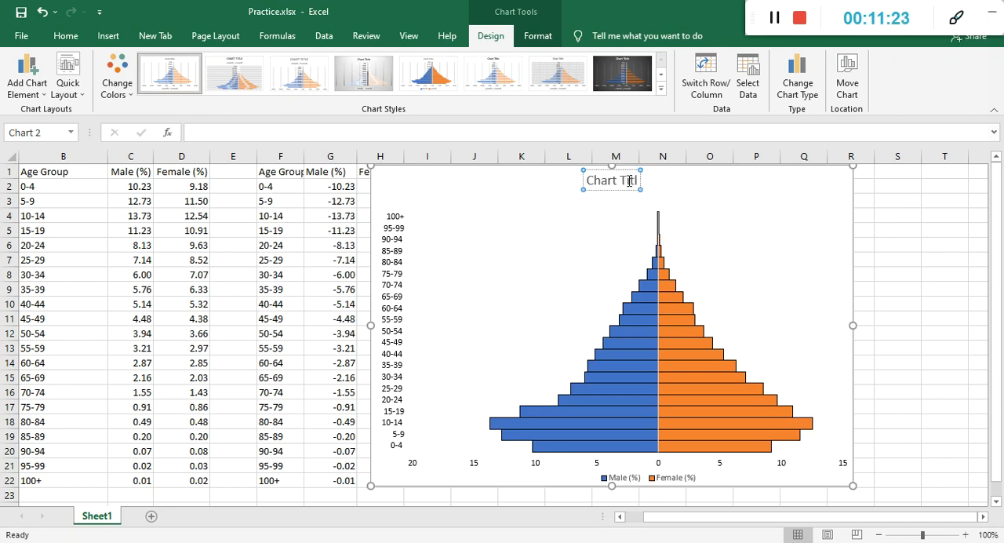
{"action": "key", "text": "BackSpace"}
{"action": "key", "text": "BackSpace"}
{"action": "key", "text": "BackSpace"}
{"action": "key", "text": "BackSpace"}
{"action": "key", "text": "BackSpace"}
{"action": "key", "text": "BackSpace"}
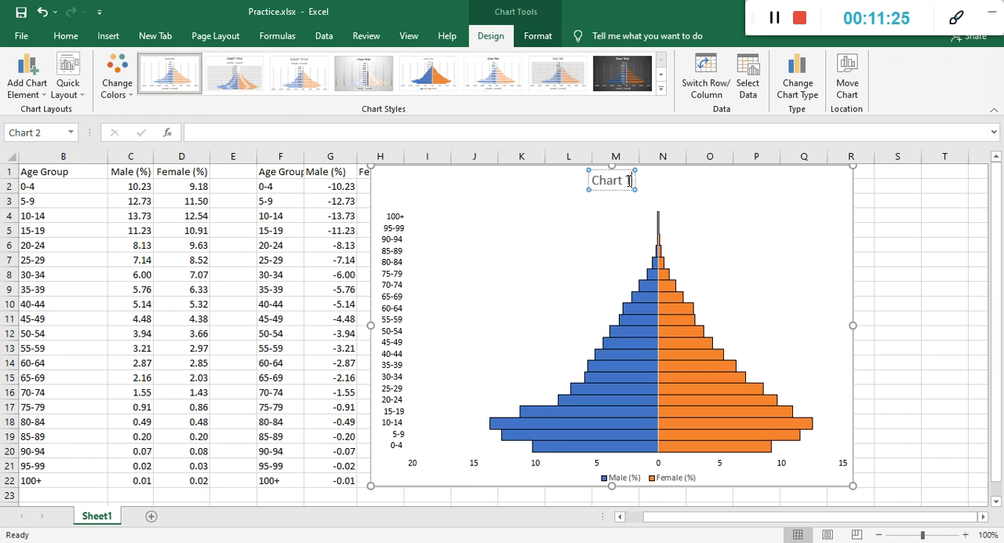
{"action": "key", "text": "BackSpace"}
{"action": "key", "text": "BackSpace"}
{"action": "key", "text": "BackSpace"}
{"action": "key", "text": "BackSpace"}
{"action": "type", "text": "Population"}
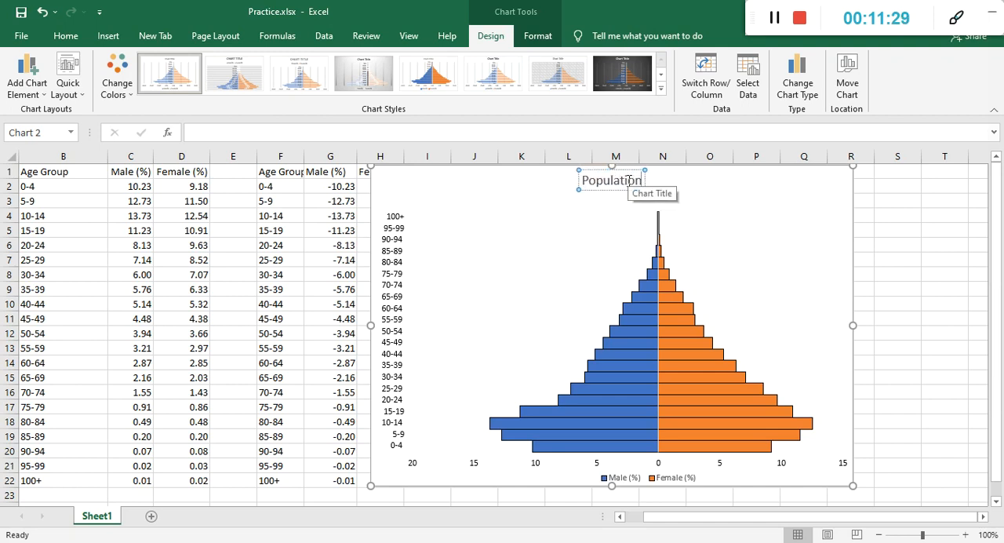
{"action": "type", "text": " pyramid"}
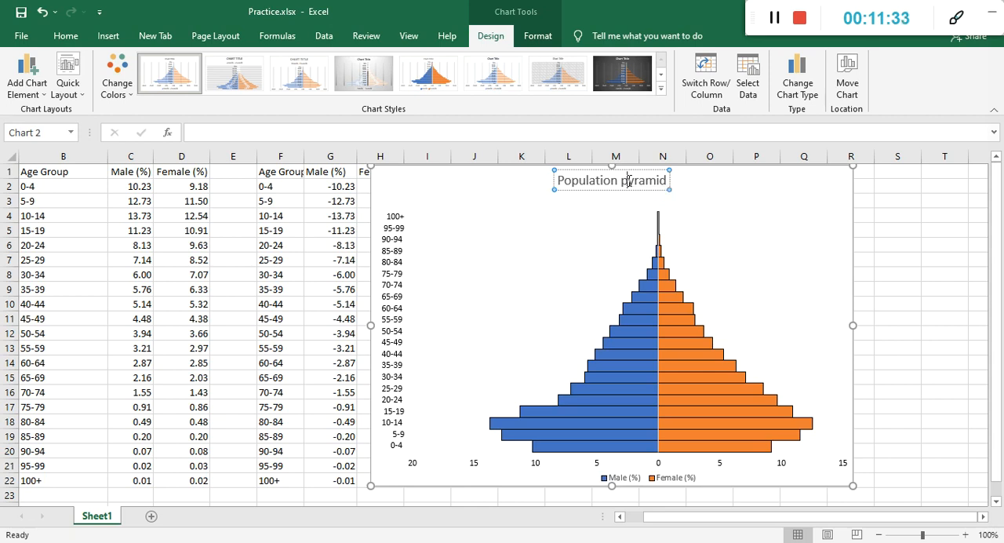
{"action": "left_click", "coordinate": [629, 181]}
{"action": "key", "text": "BackSpace"}
{"action": "type", "text": "P"}
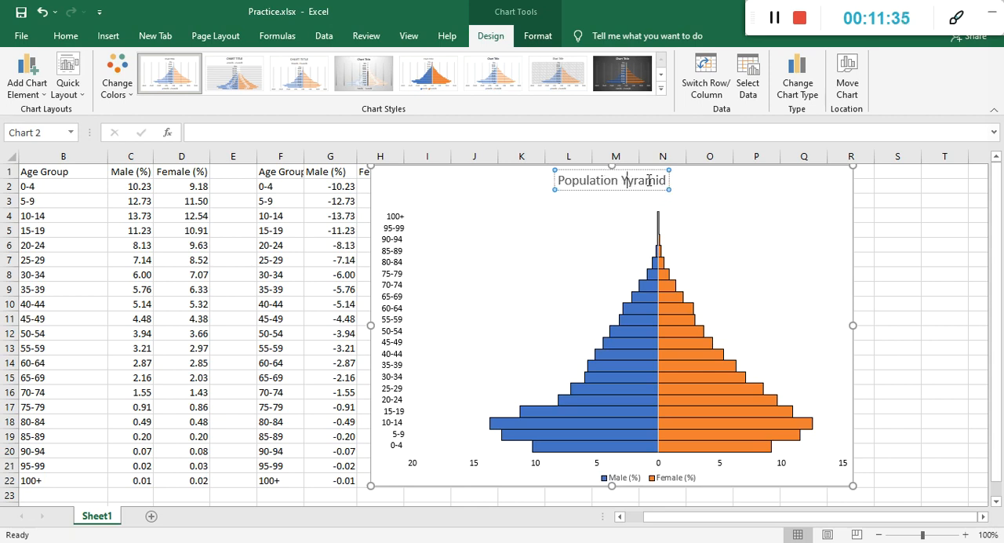
{"action": "key", "text": "BackSpace"}
{"action": "type", "text": "P"}
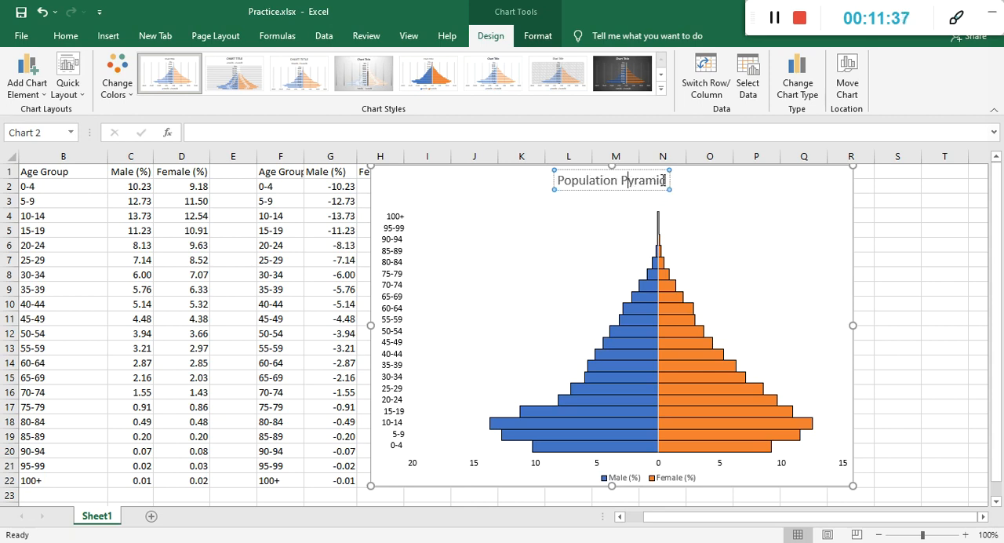
{"action": "type", "text": " by 5 ye"}
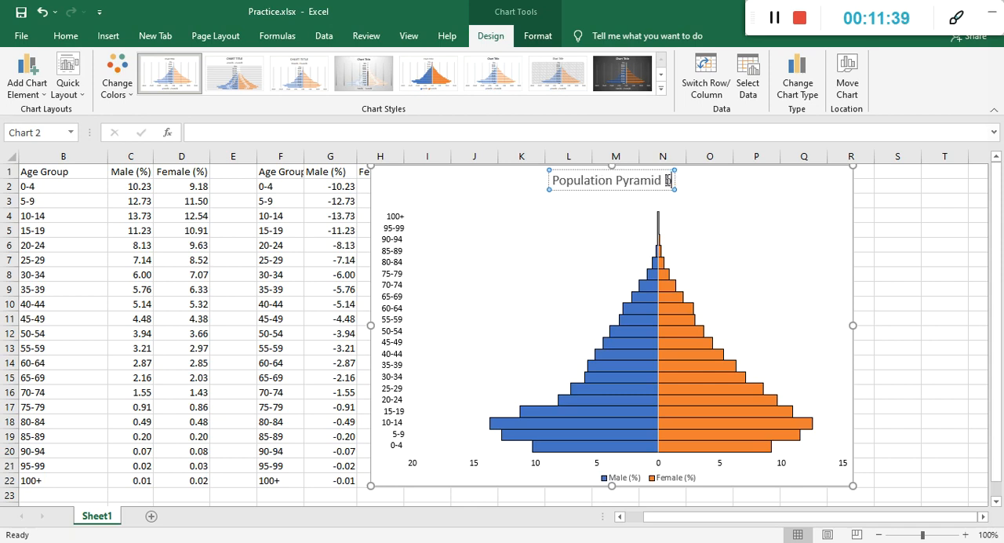
{"action": "type", "text": "ar"}
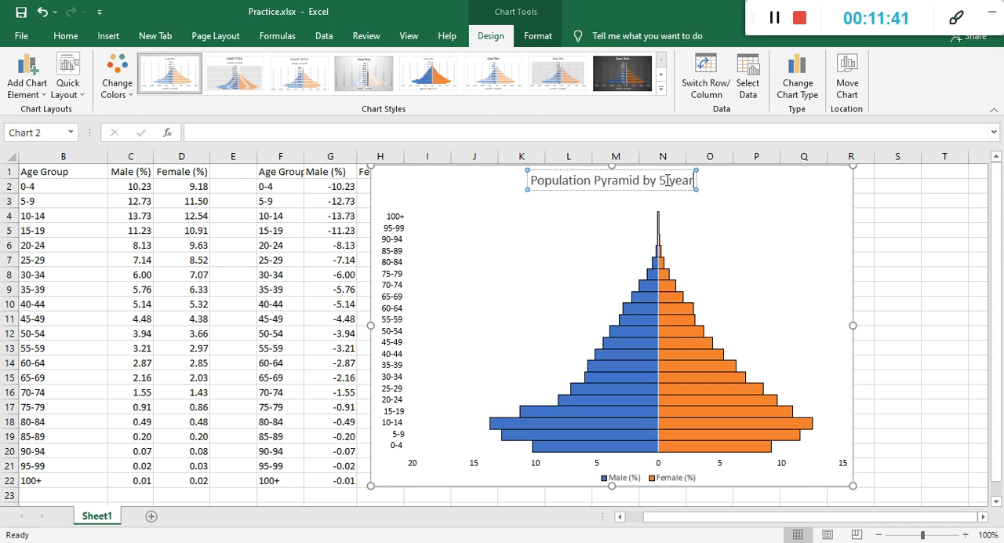
{"action": "type", "text": "s age"}
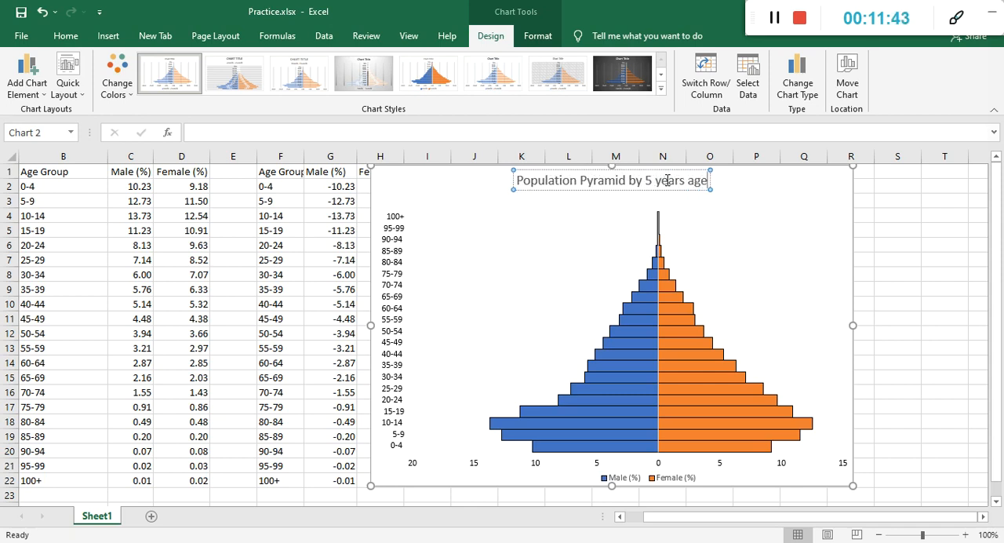
{"action": "type", "text": " group"}
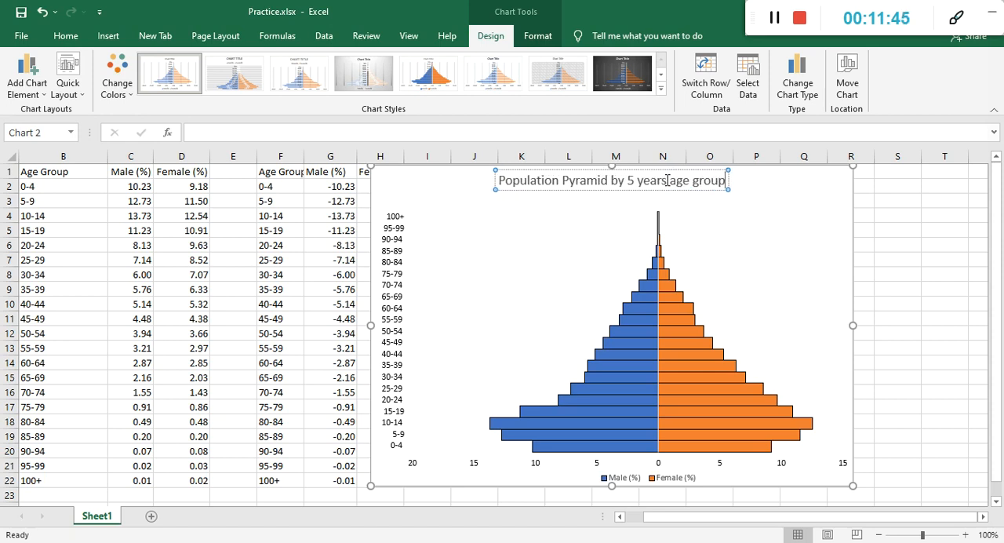
{"action": "type", "text": ", C"}
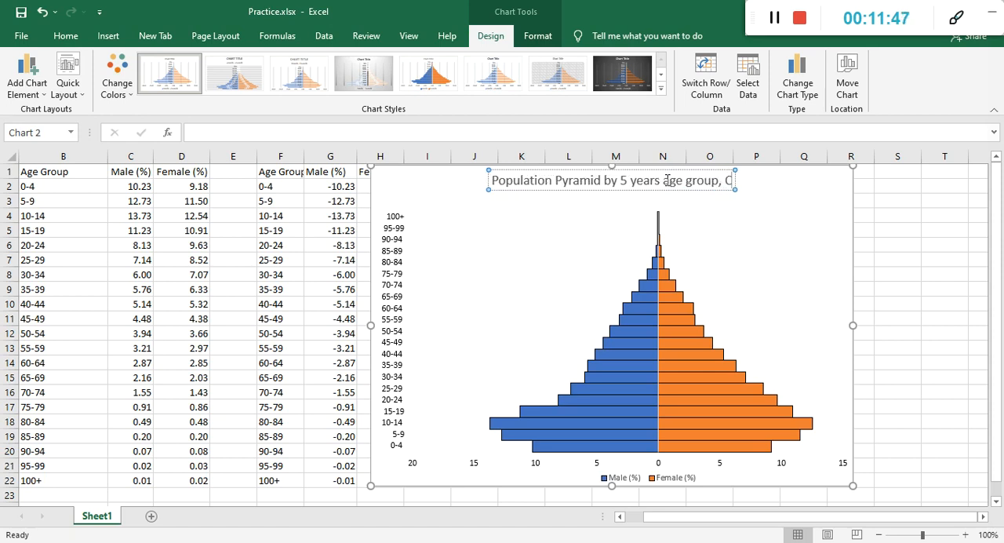
{"action": "type", "text": "BS, 20211, Nepal"}
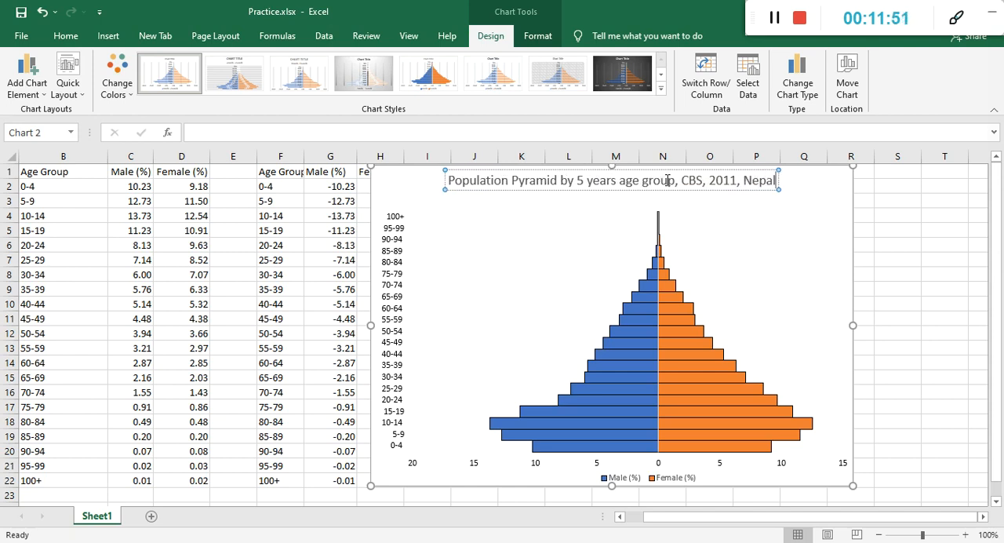
Extend the chart title with "by 5 years age group, CBS, 2011, Nepal" and shift it slightly to the right.
{"action": "left_click", "coordinate": [739, 169]}
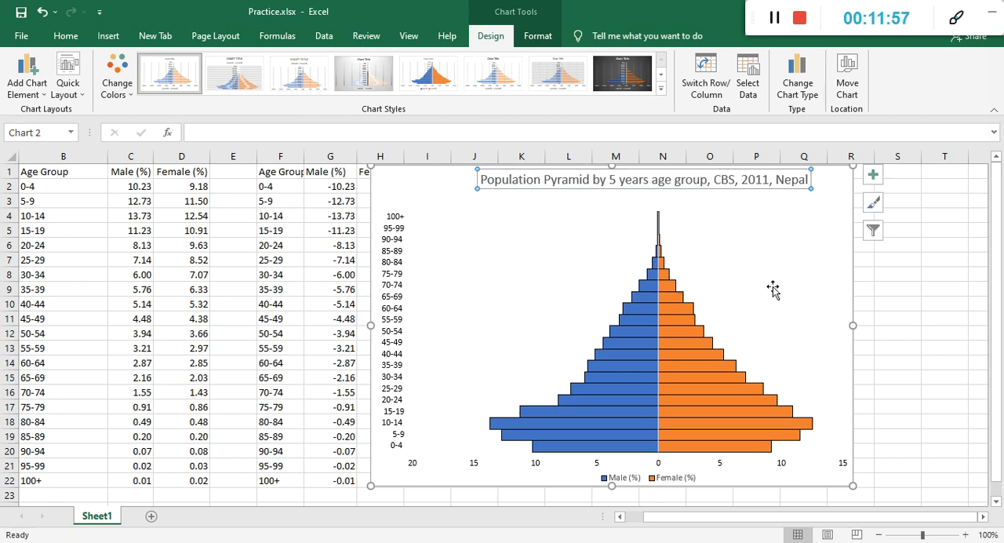
{"action": "left_click", "coordinate": [894, 344]}
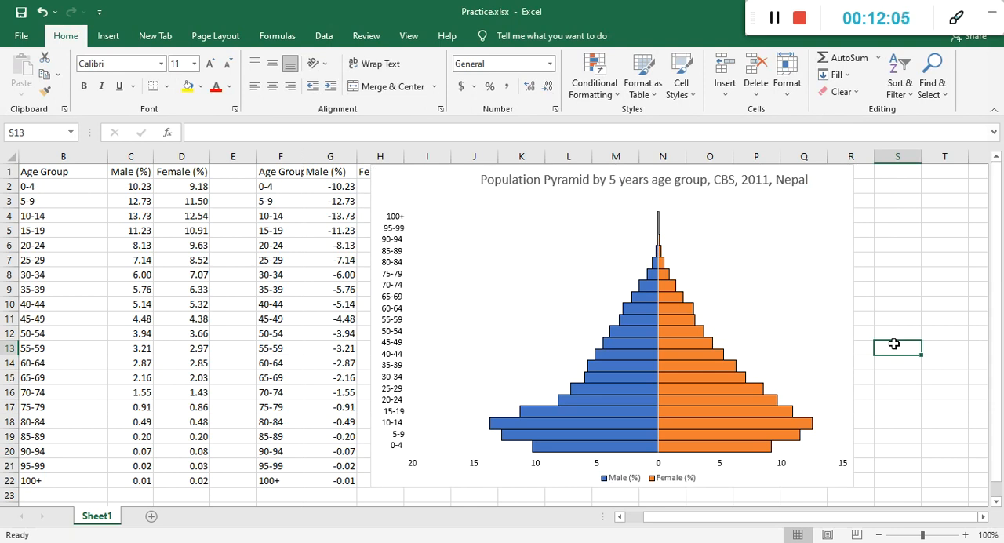
Select the whole population pyramid chart by its chart area.
{"action": "left_click", "coordinate": [809, 307]}
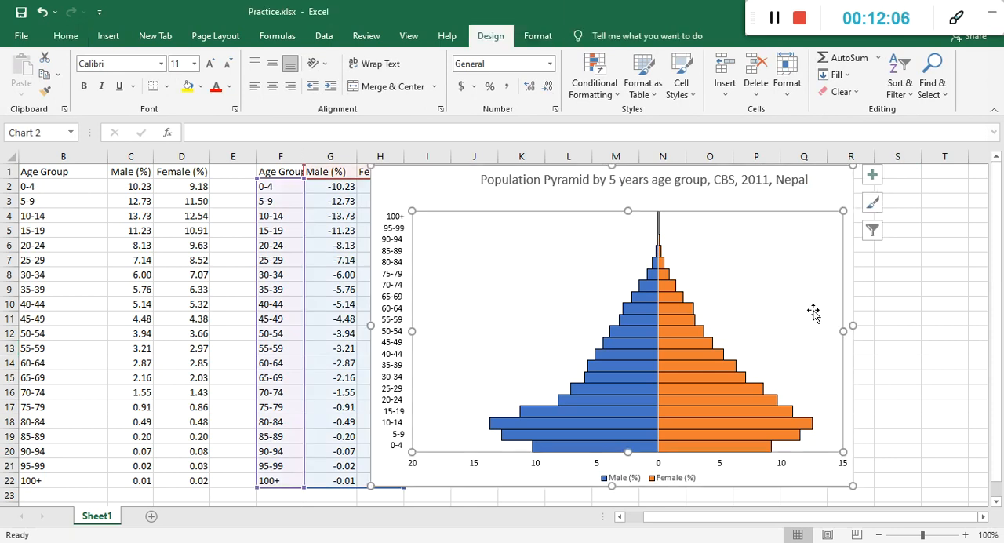
{"action": "left_click", "coordinate": [838, 195]}
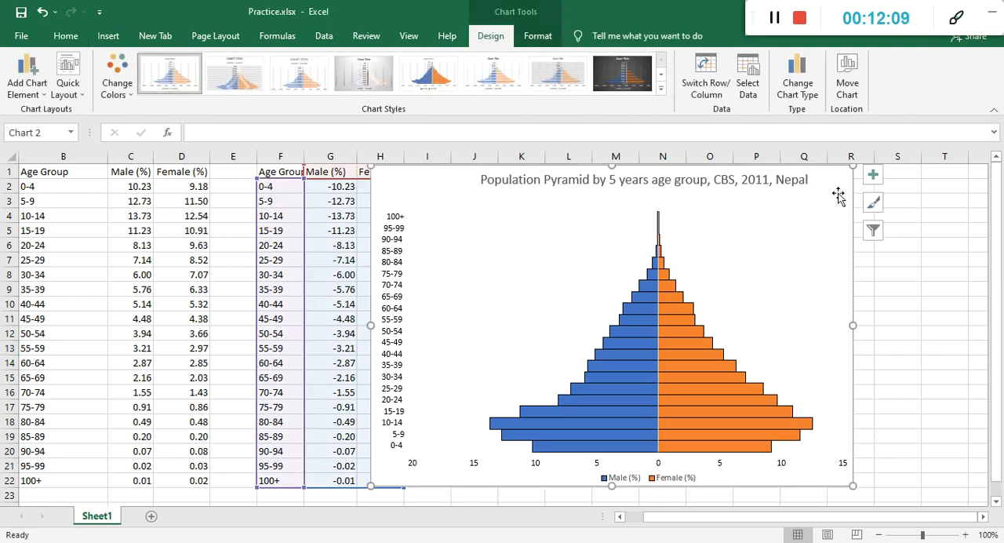